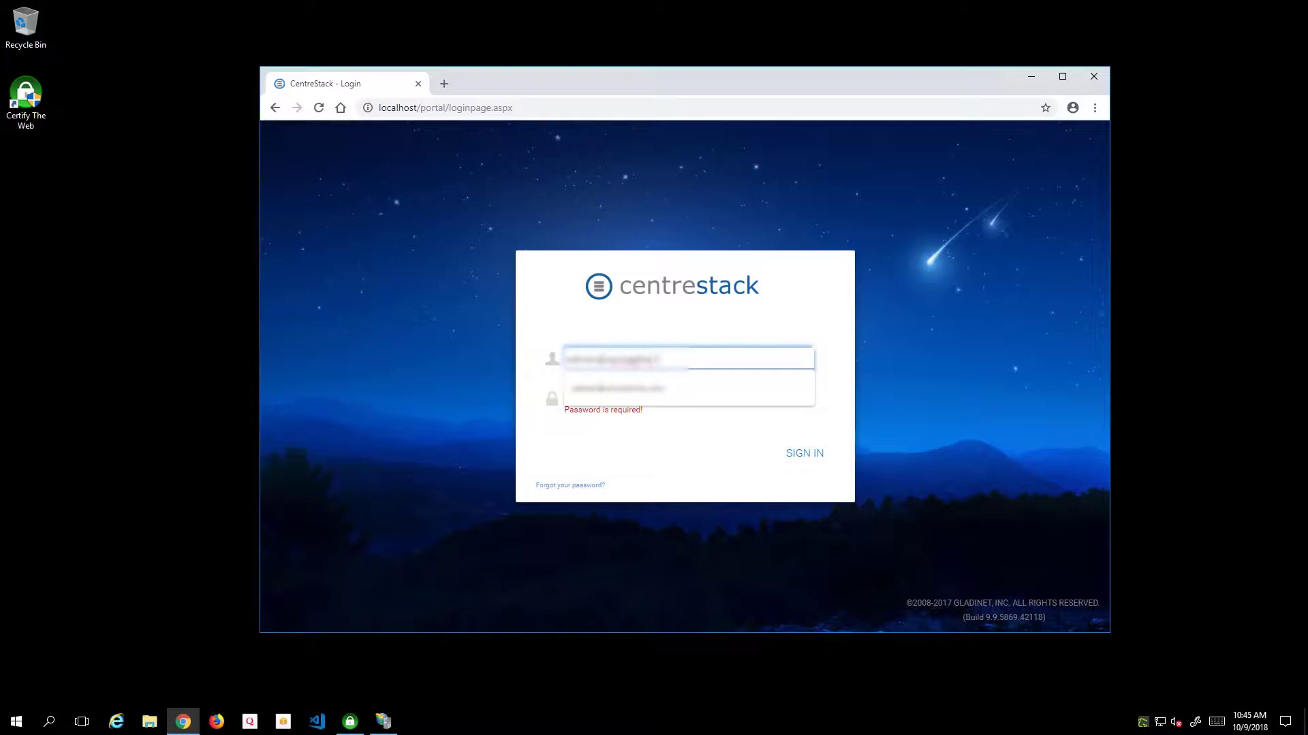
- Finish the admin username, enter the password and sign in to the localhost management portal
text(om)
key(Tab)
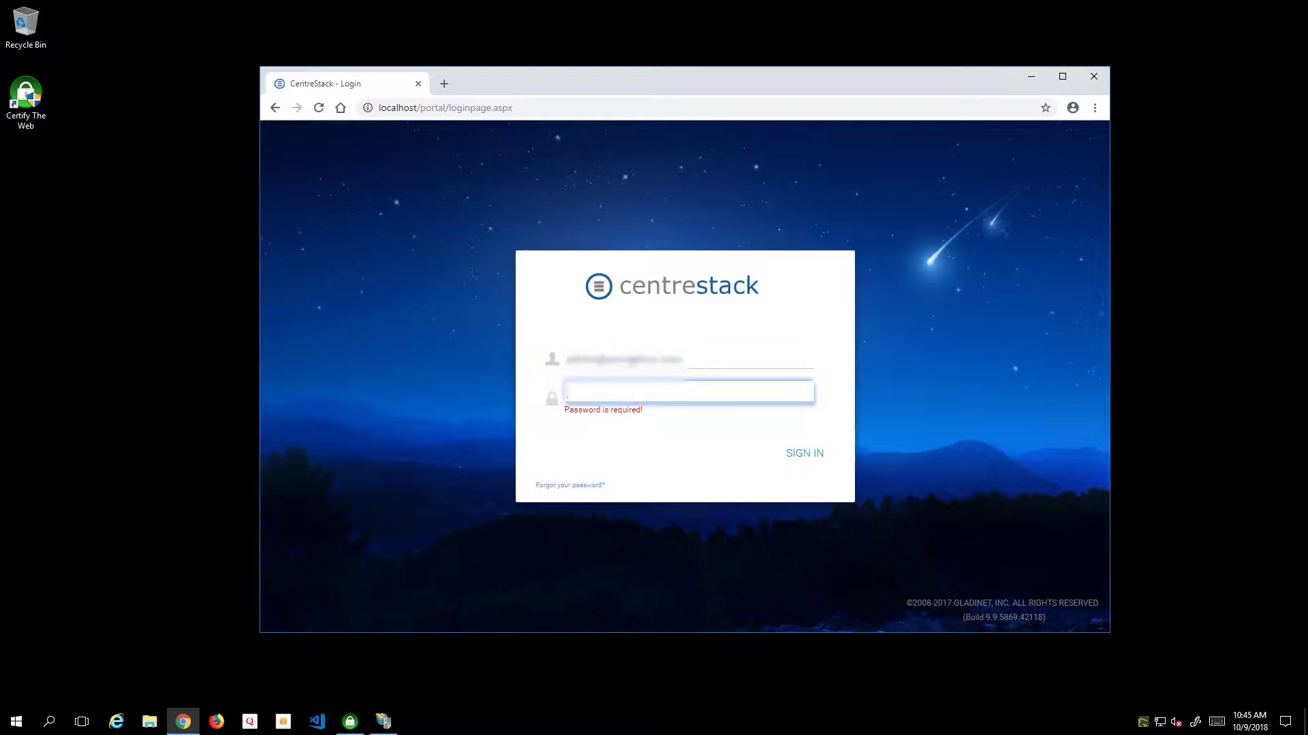
text(•••)
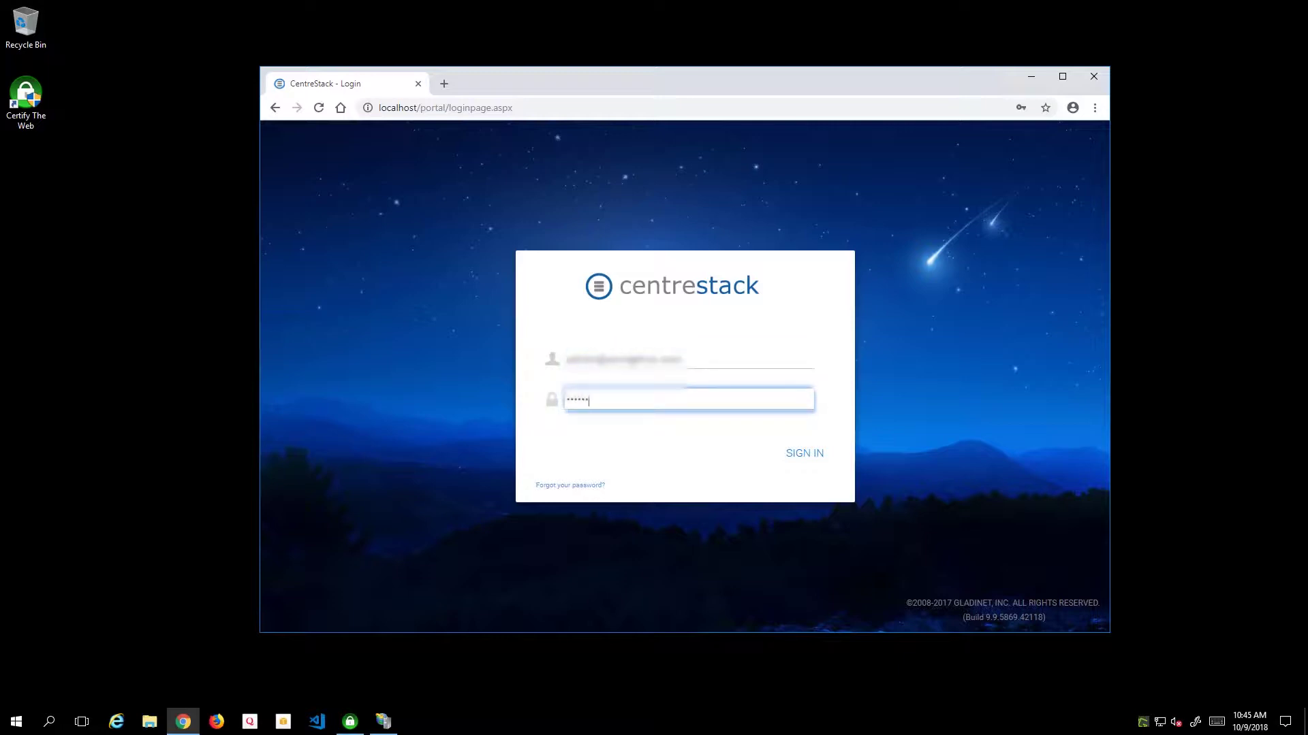
key(Return)
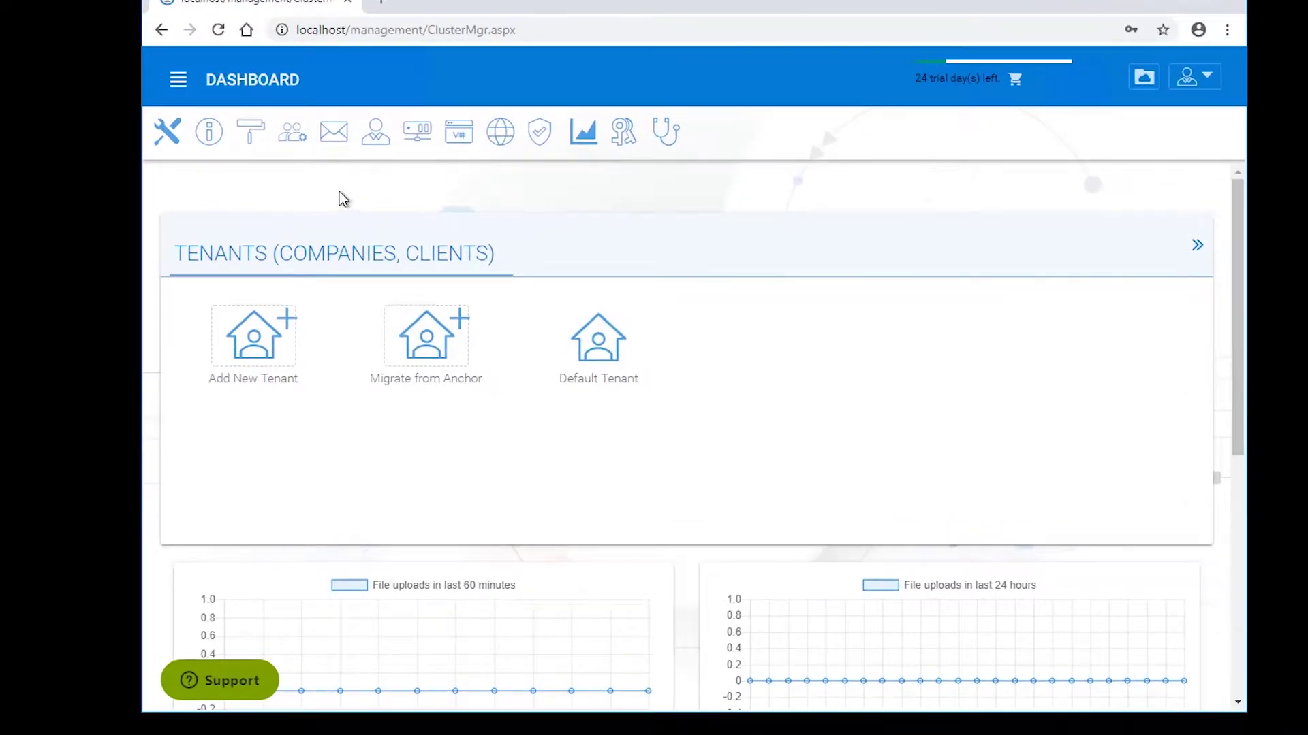
- Open Worker Nodes from the cluster control panel and edit node hcawue1cstk02
click(168, 141)
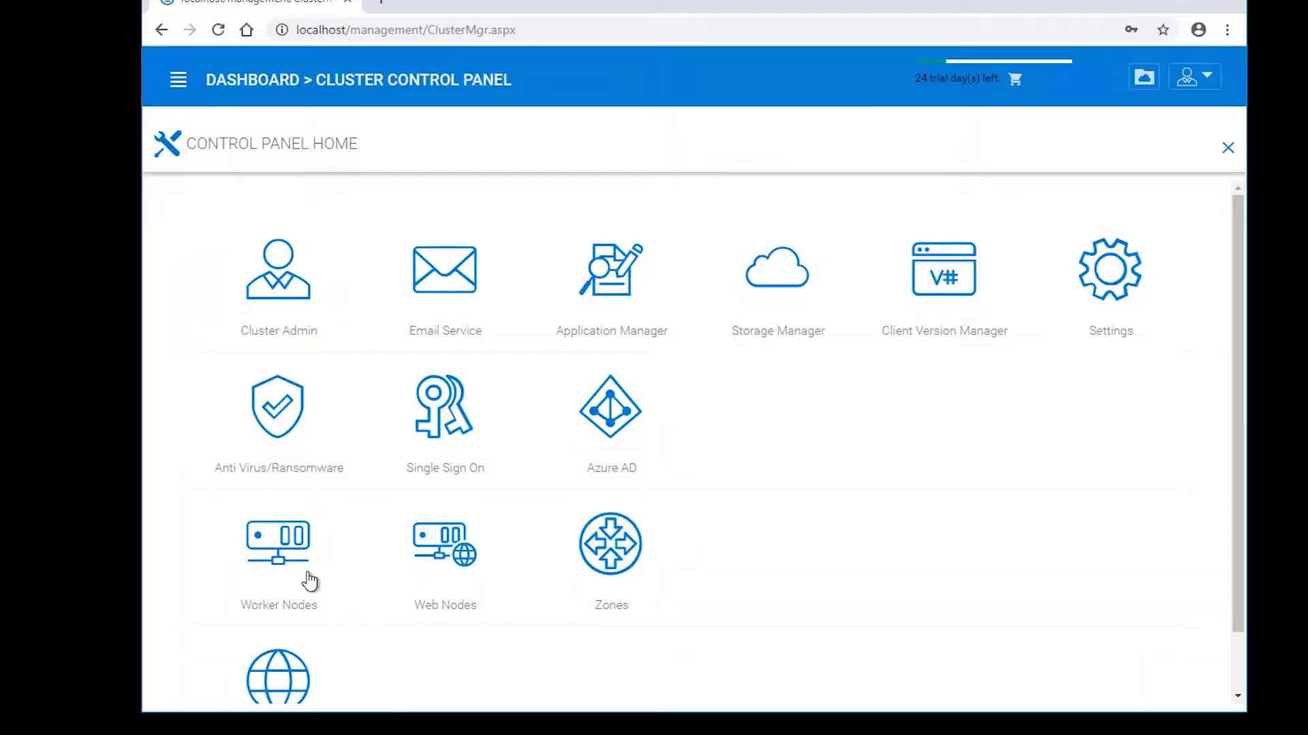
click(295, 543)
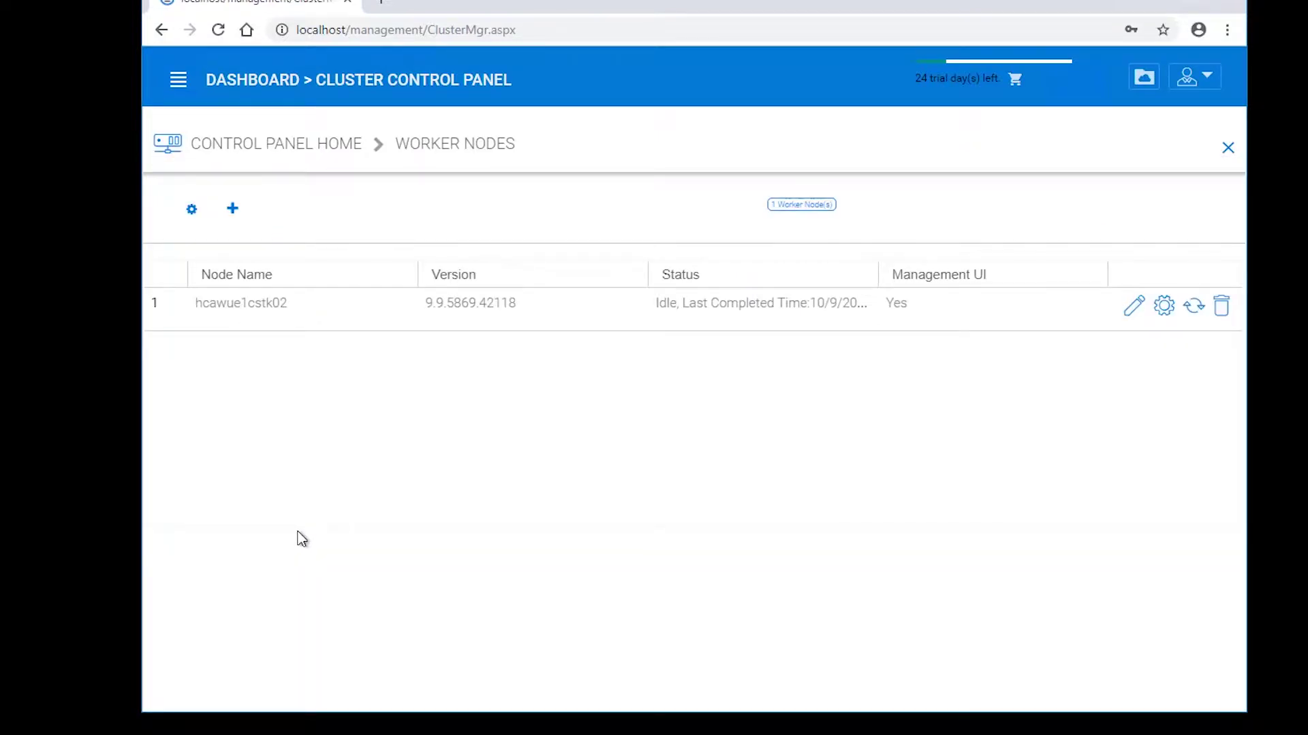
click(1132, 312)
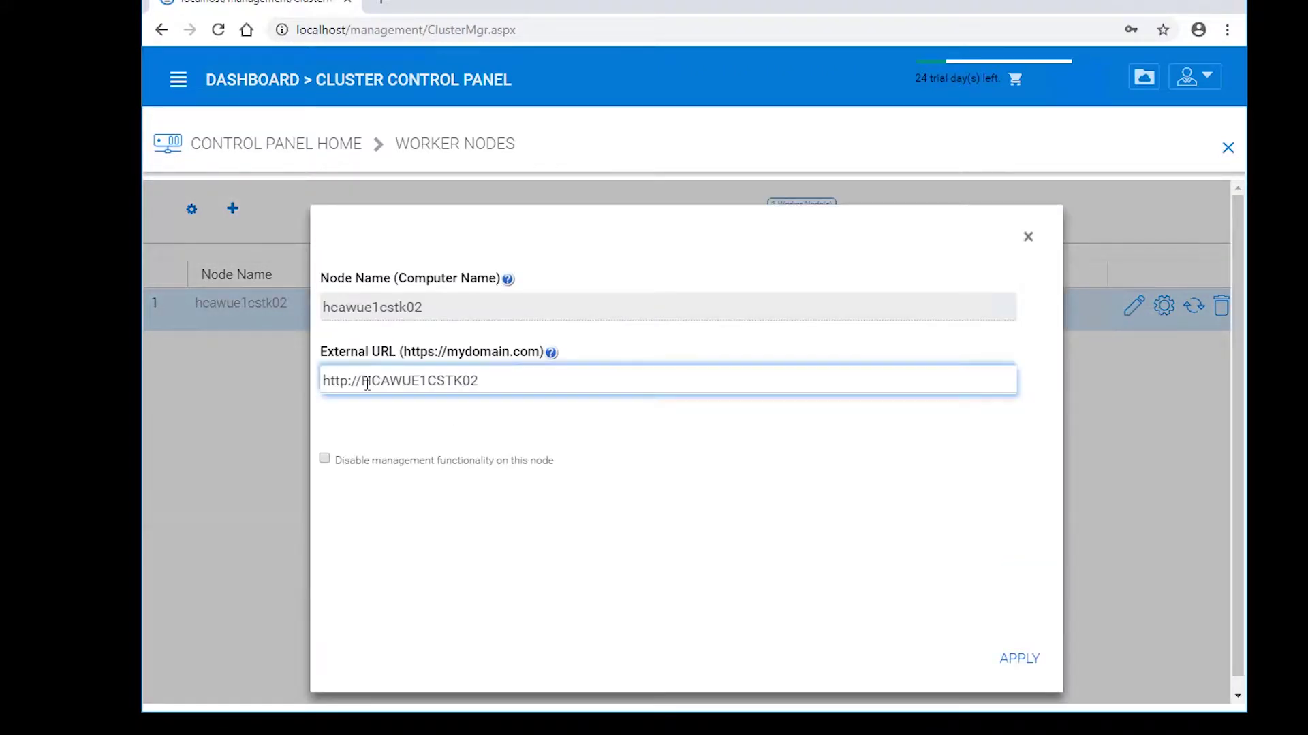
click(333, 409)
click(341, 383)
click(346, 383)
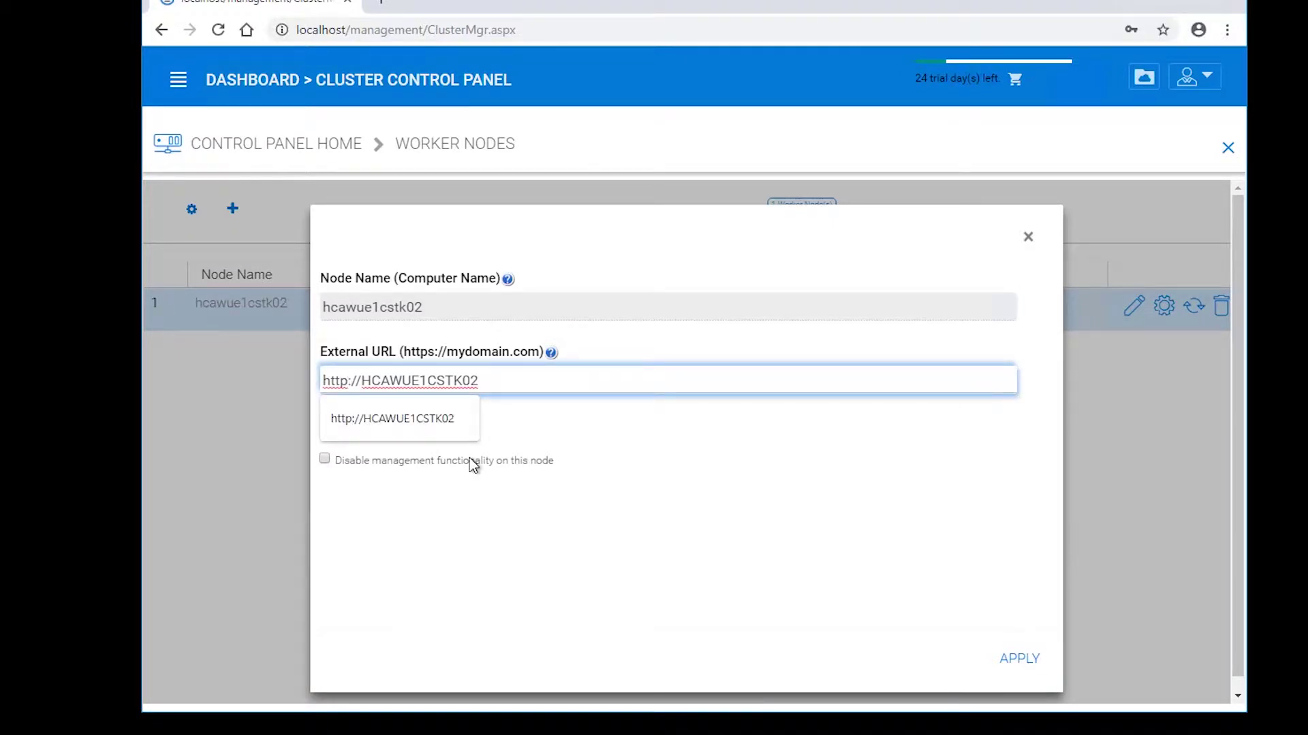
text(s)
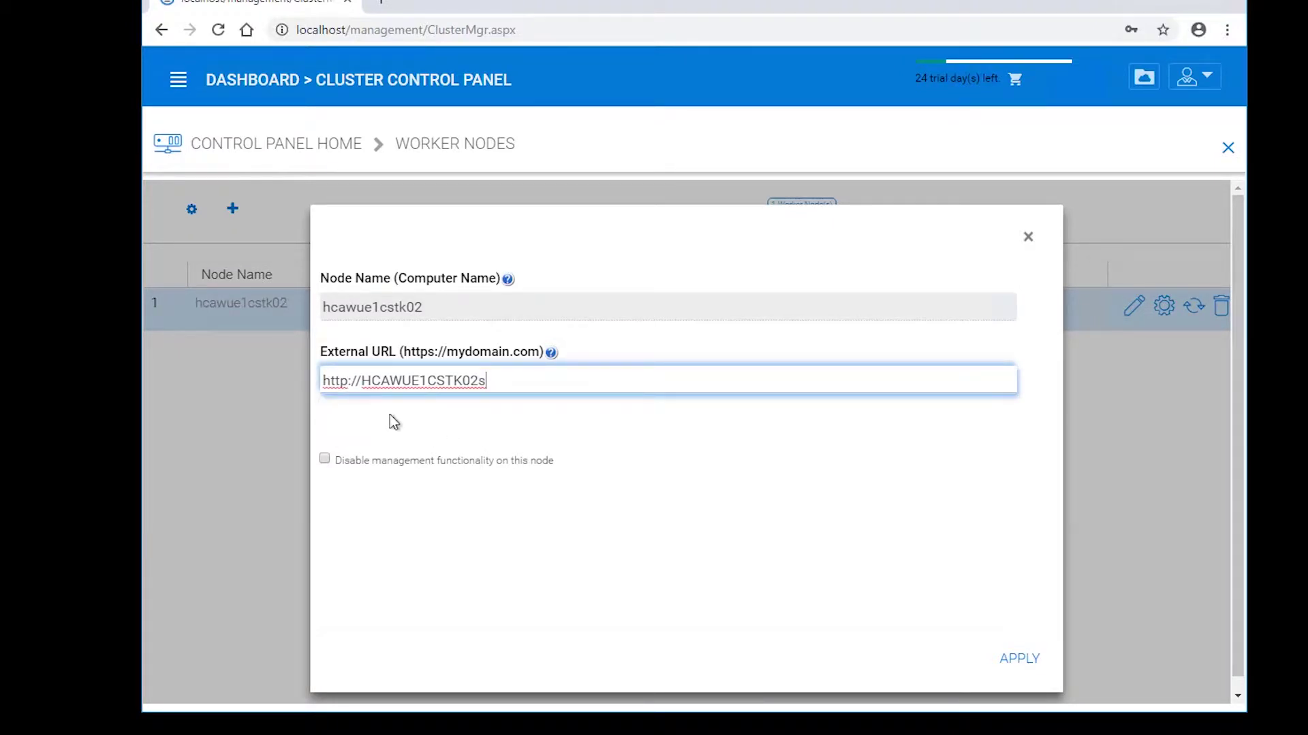
click(348, 382)
text(s)
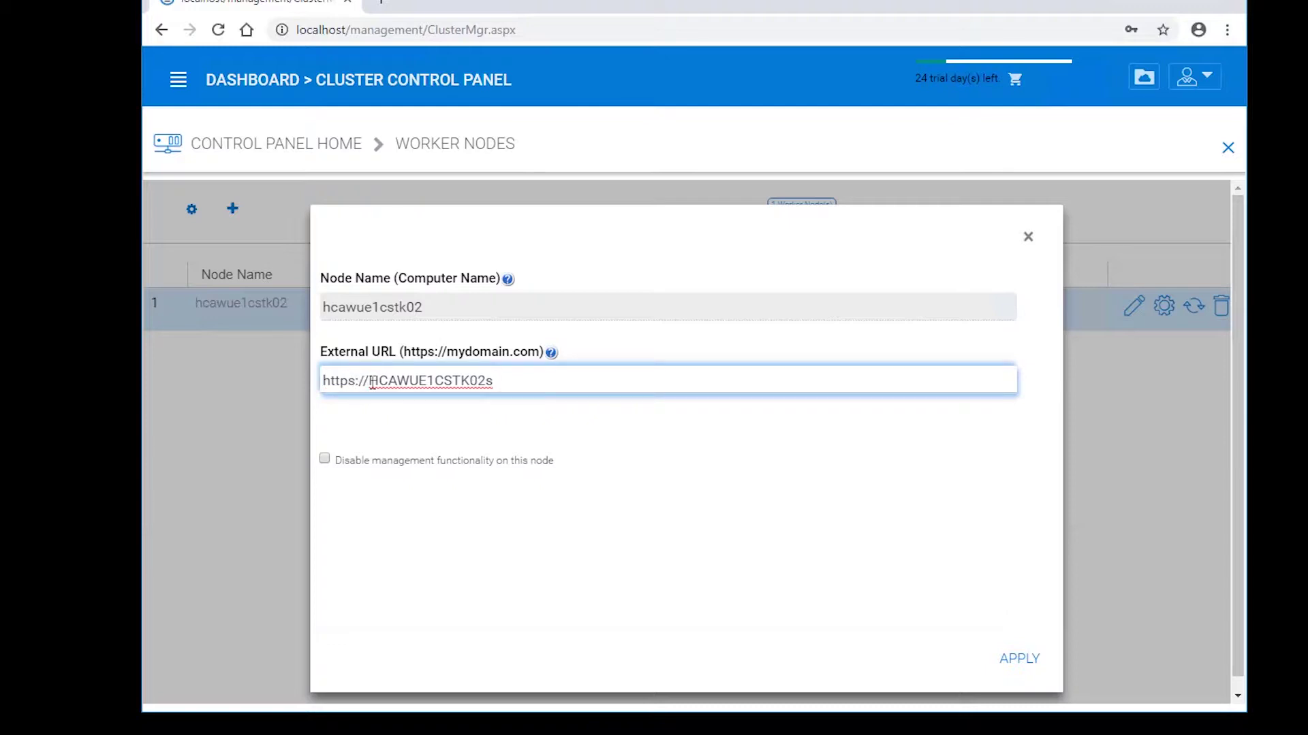
drag(370, 381, 547, 393)
key(BackSpace)
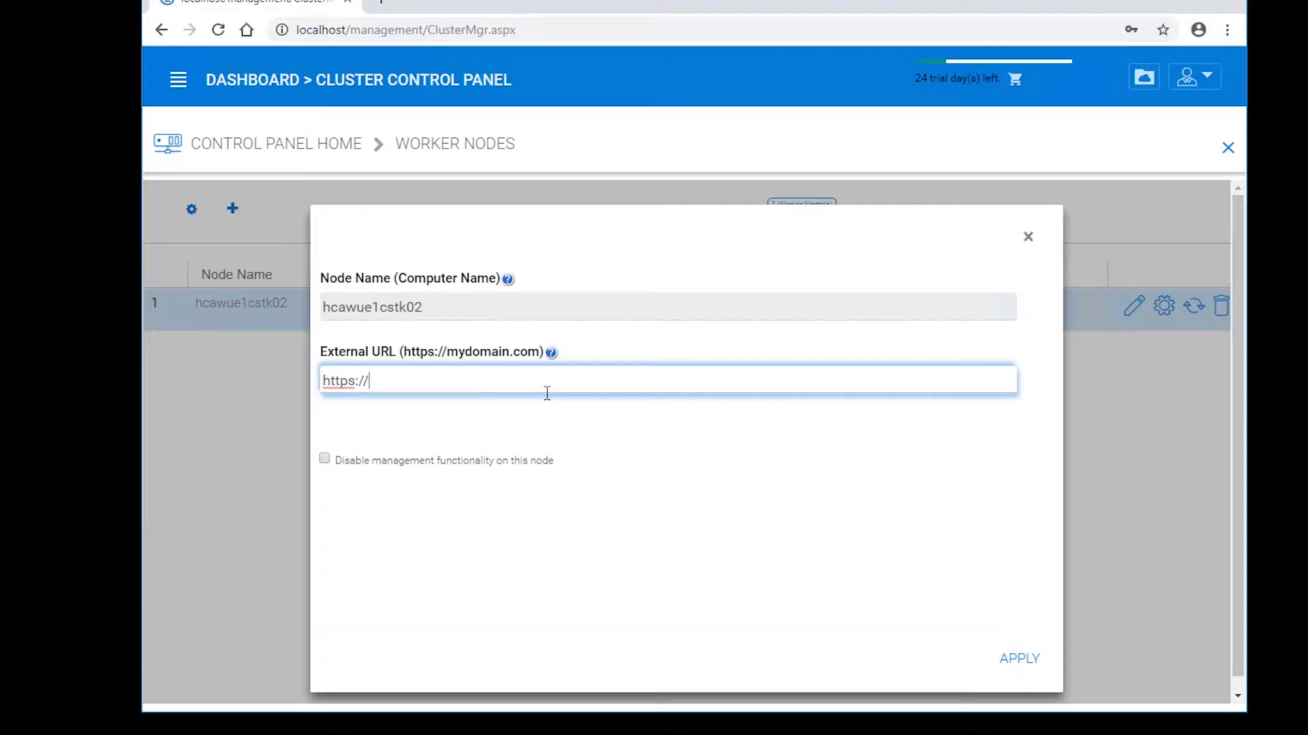
text(fileshare.acme)
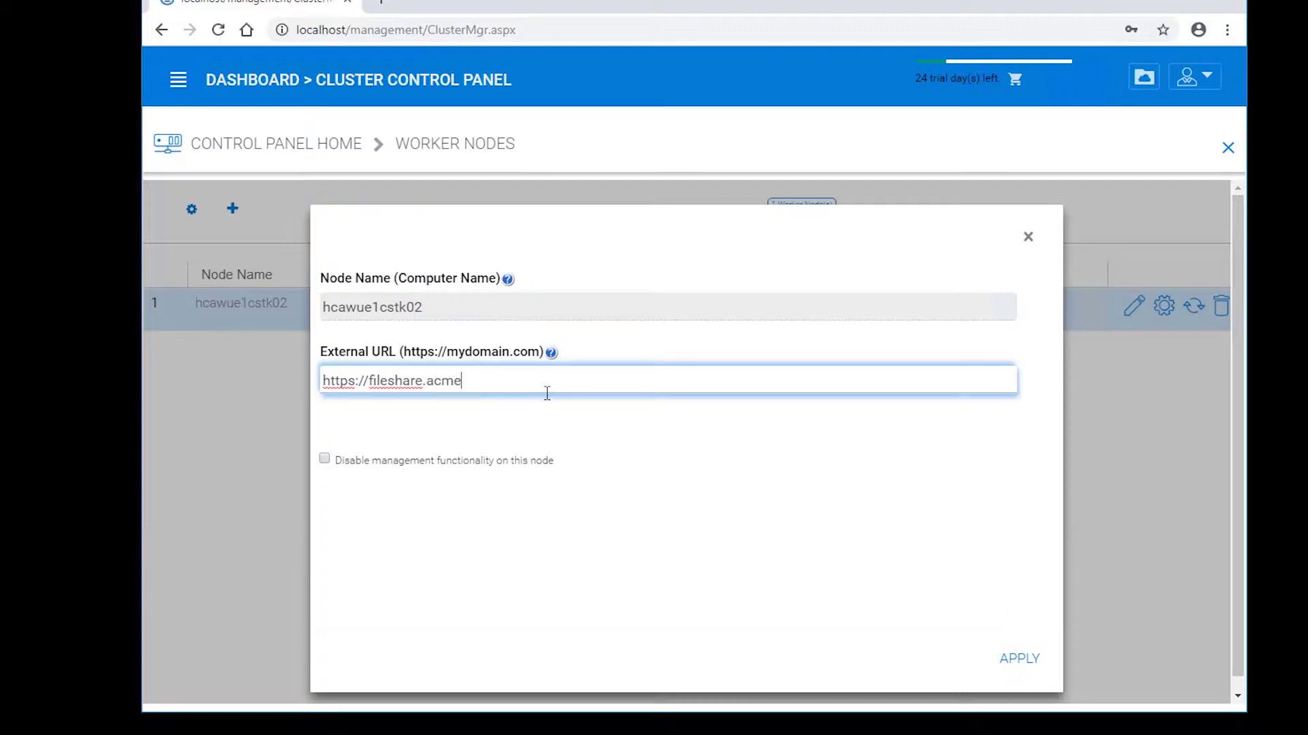
text(drive.com)
- Apply the HTTPS URL, enable Always force SSL for Native Clients, and return to the dashboard
click(1016, 658)
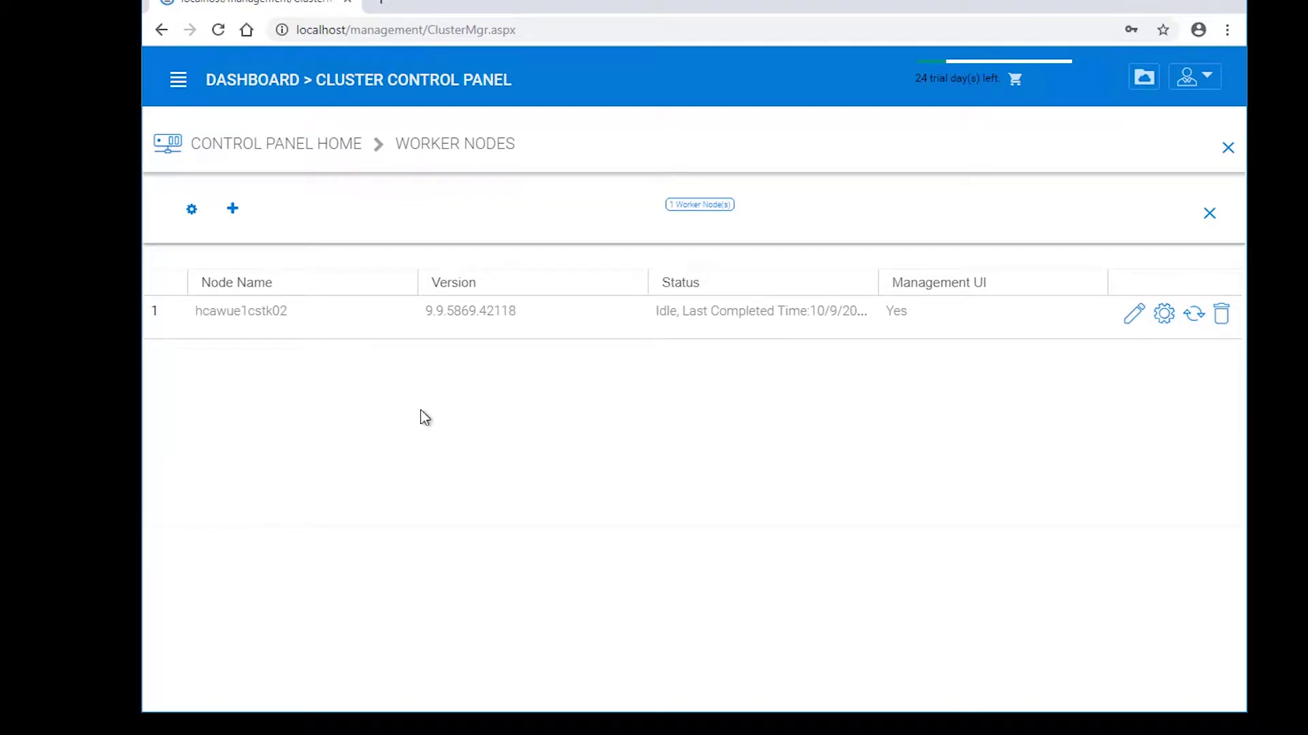
click(193, 211)
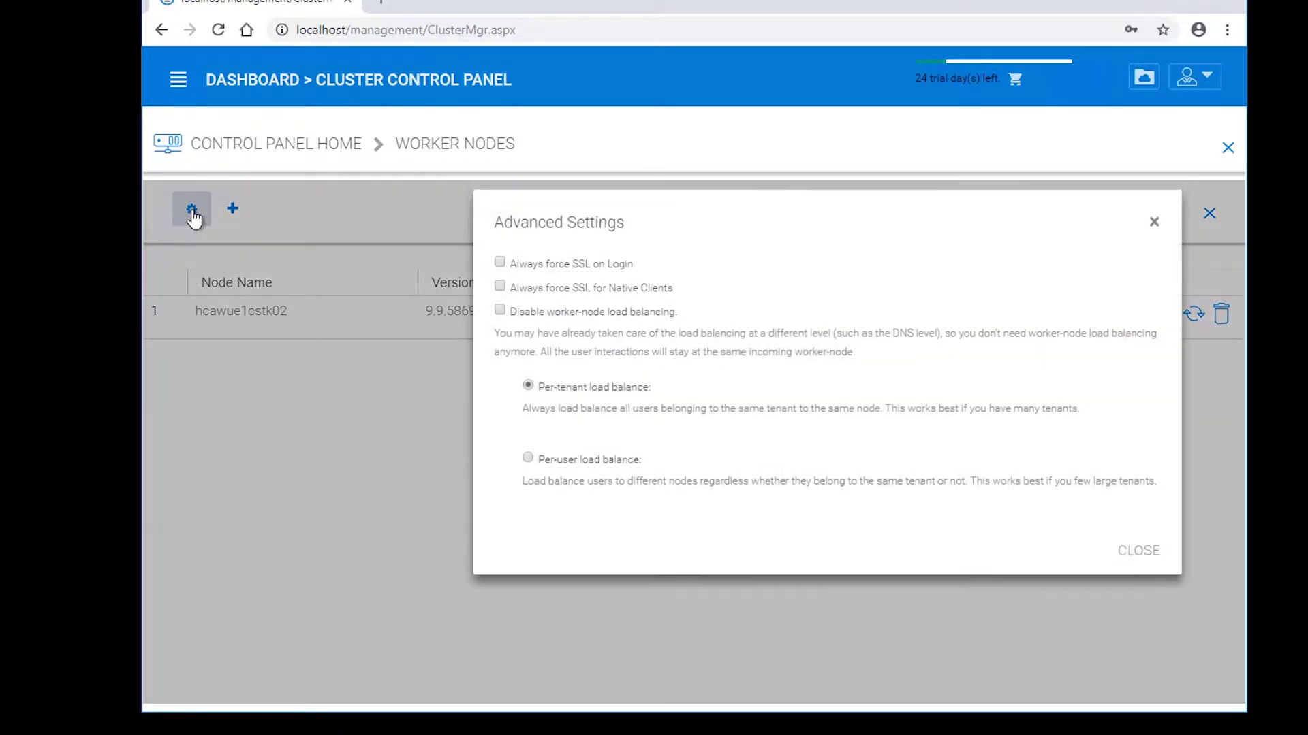
key(Escape)
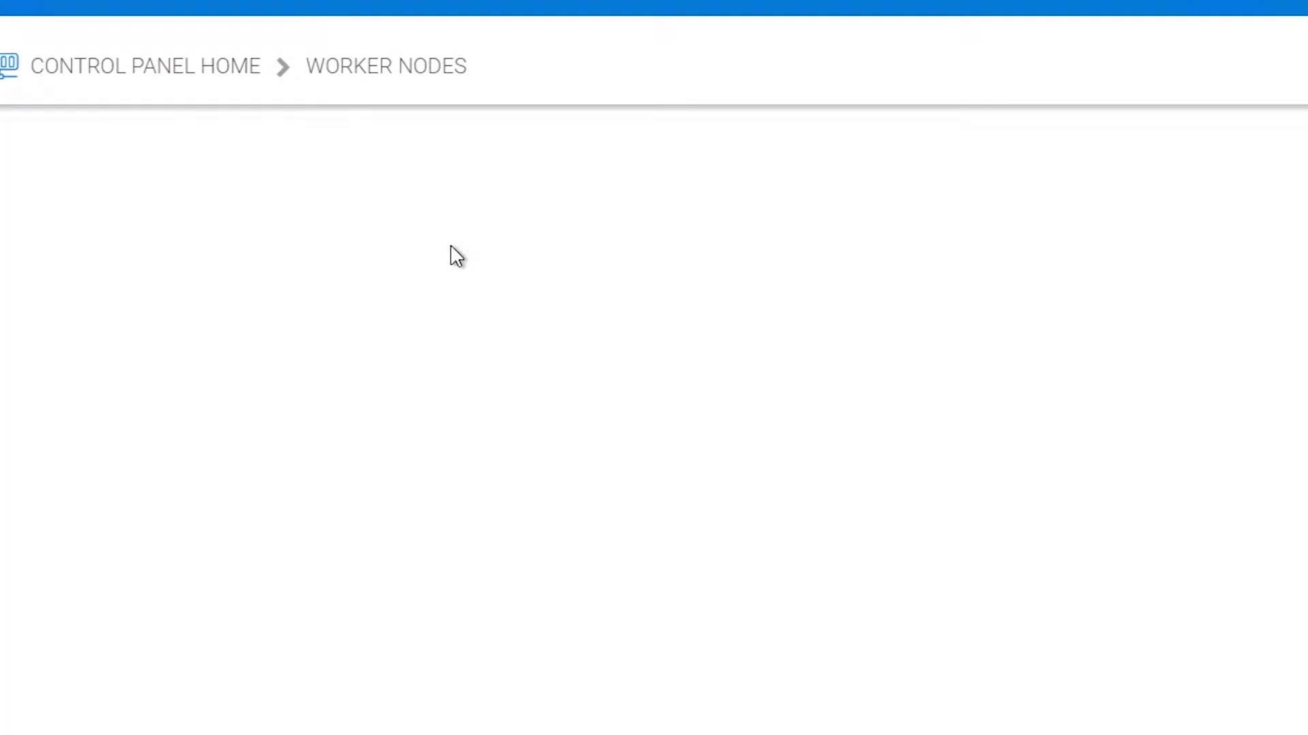
click(35, 156)
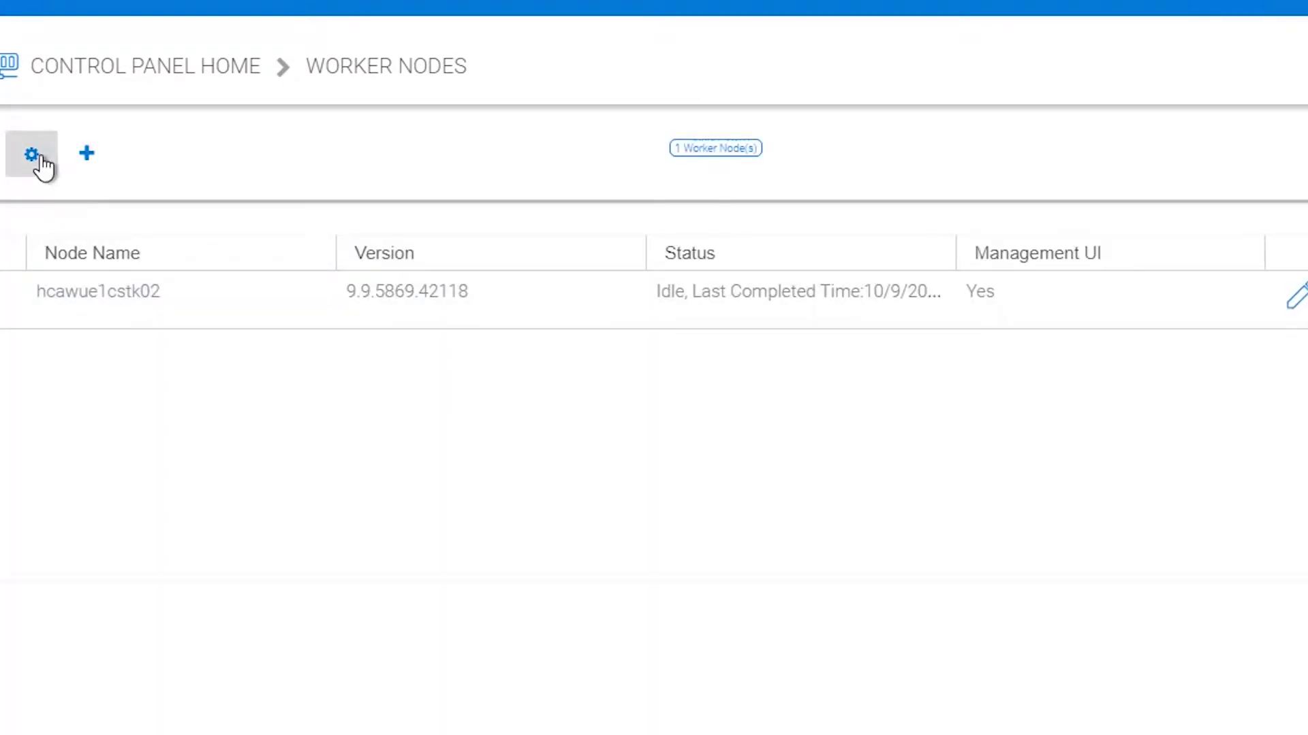
click(450, 280)
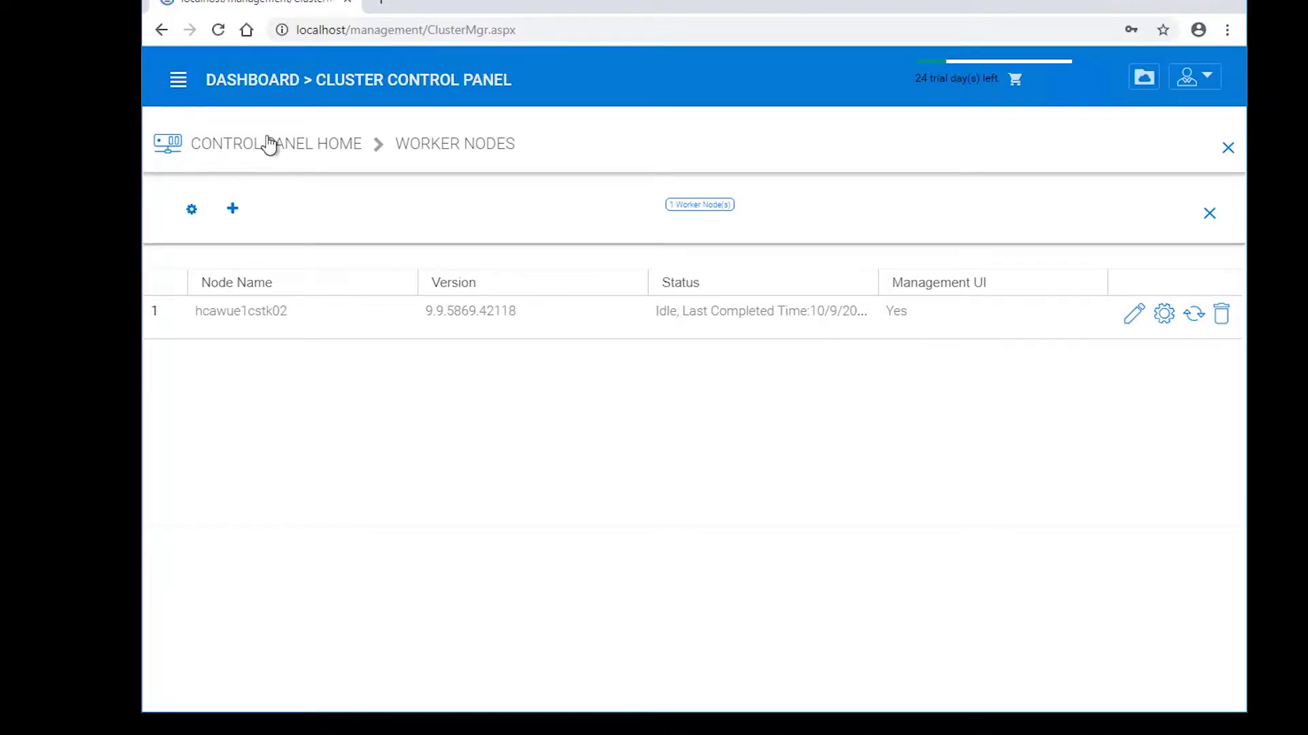
click(263, 85)
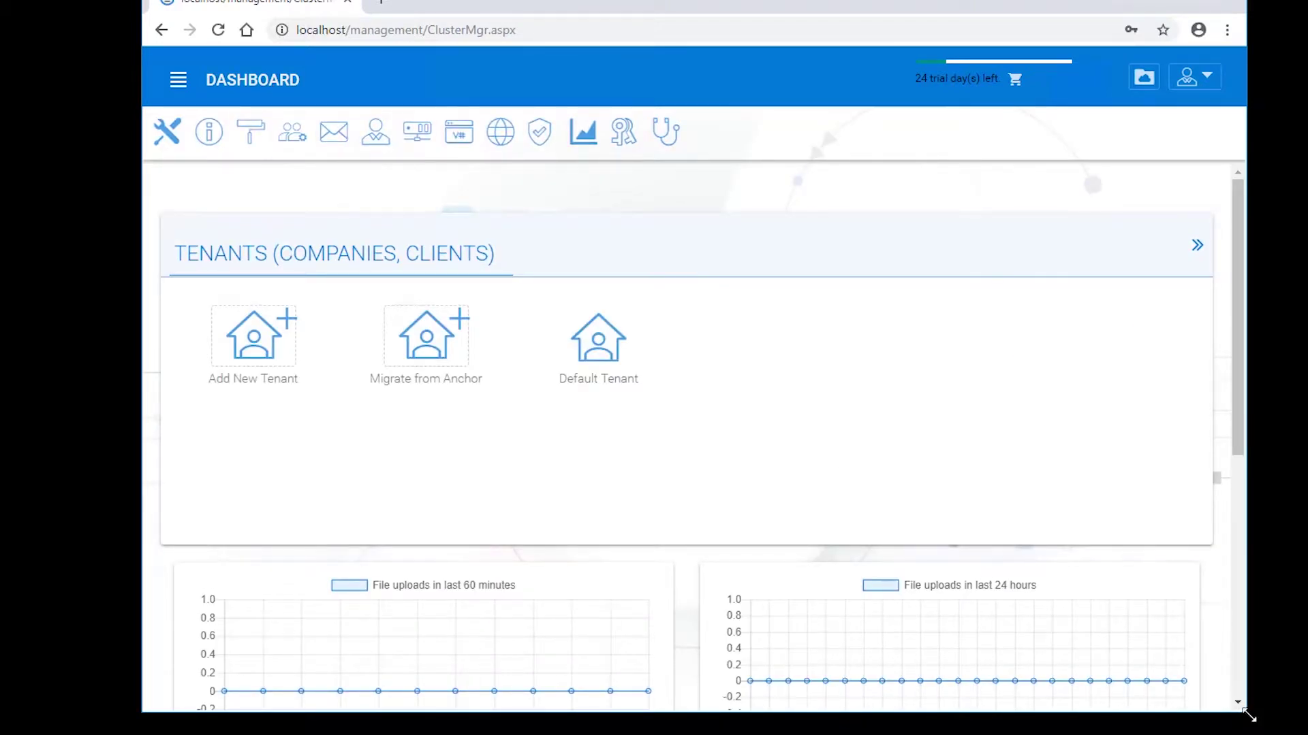
drag(1246, 713, 1272, 734)
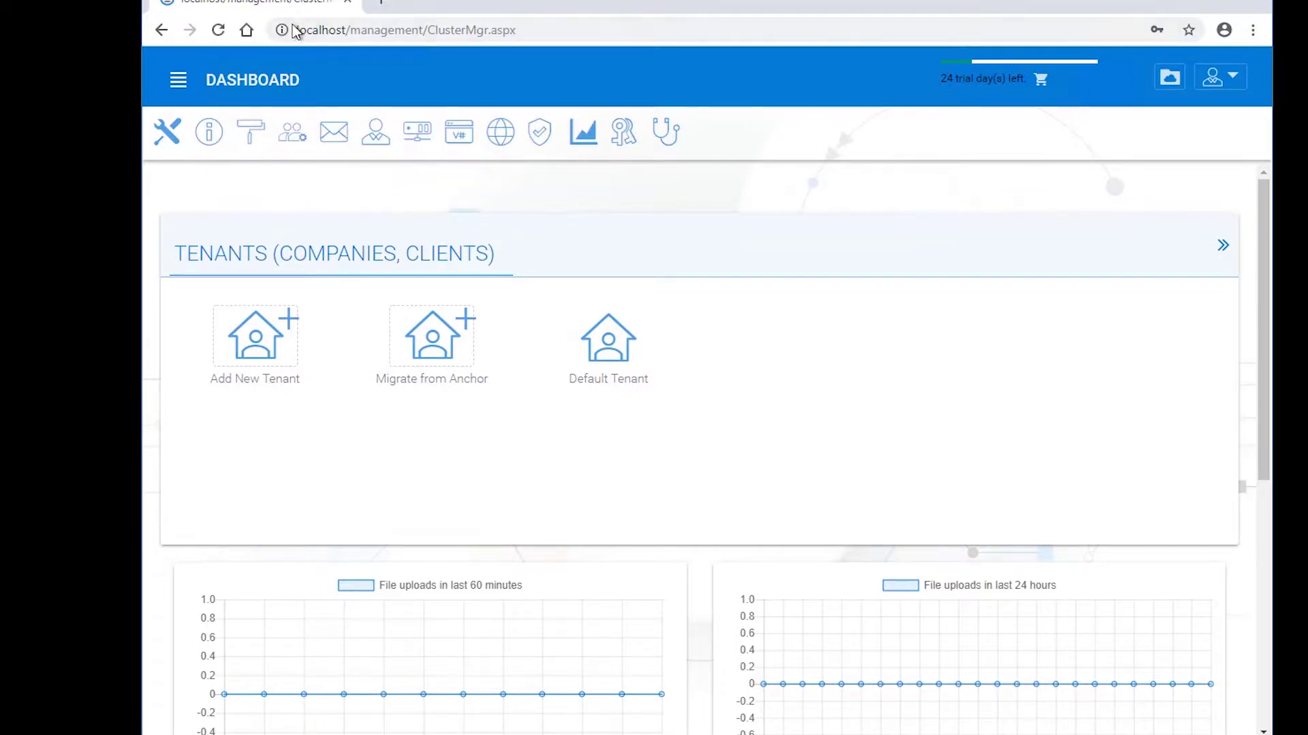
click(380, 2)
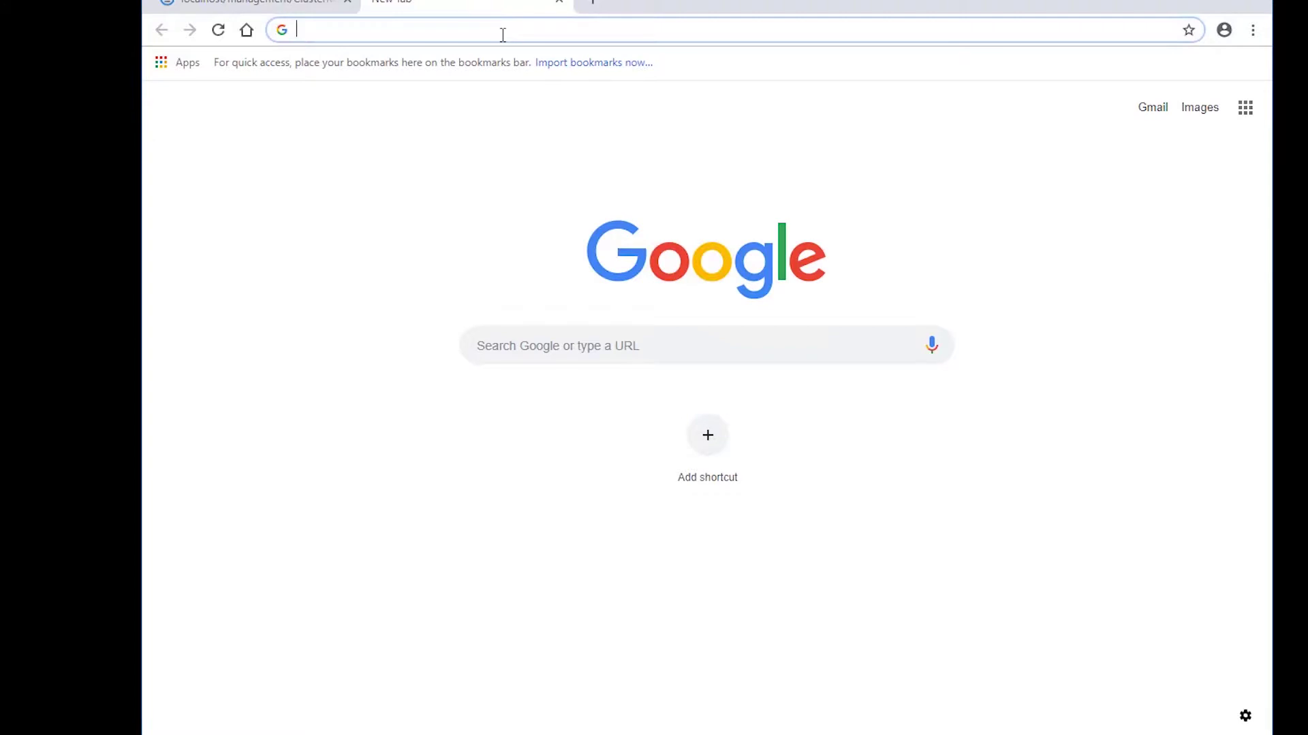
text(fi)
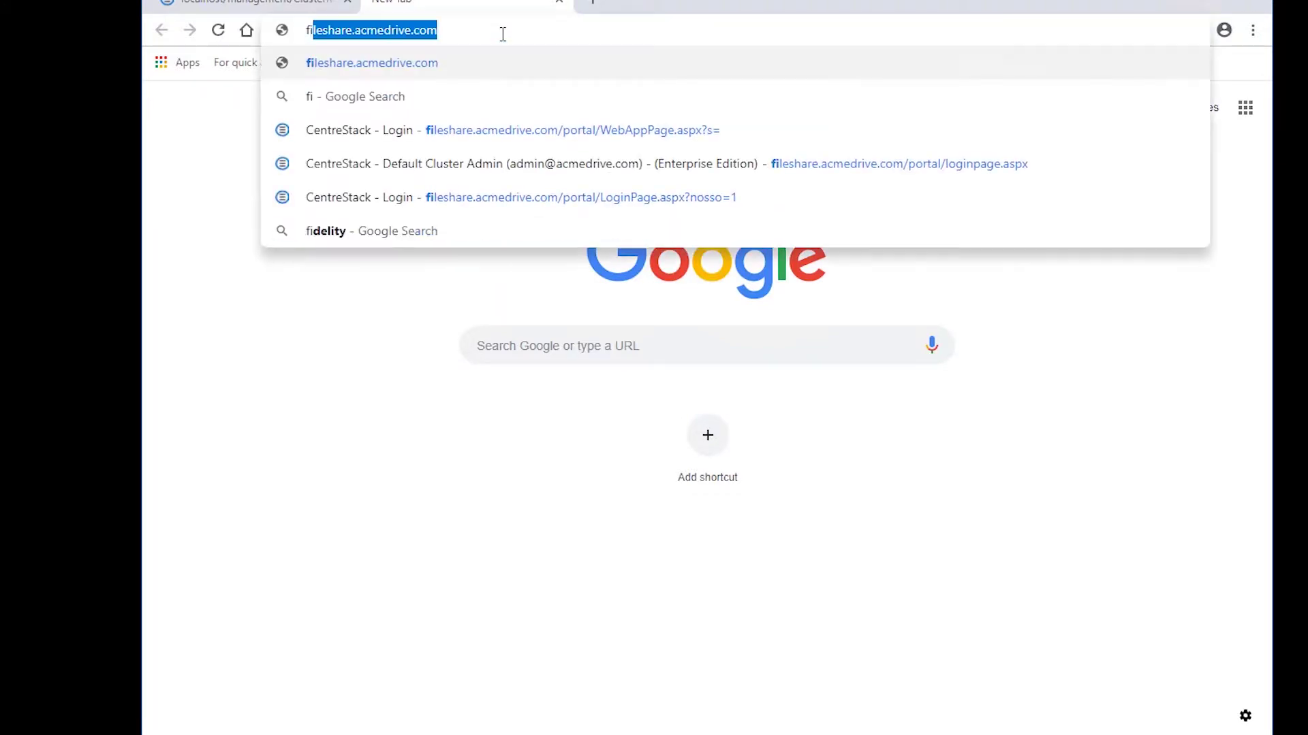
text(leshare.c)
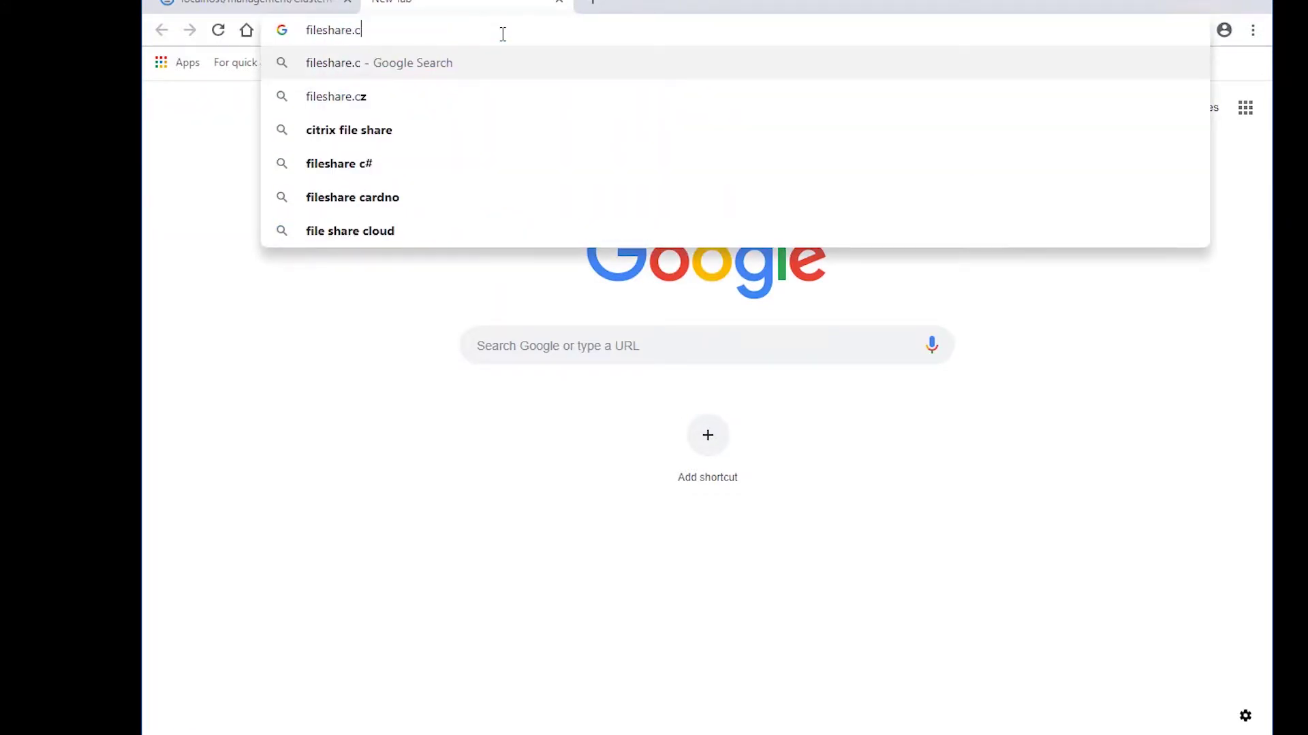
key(BackSpace)
text(acmedrive)
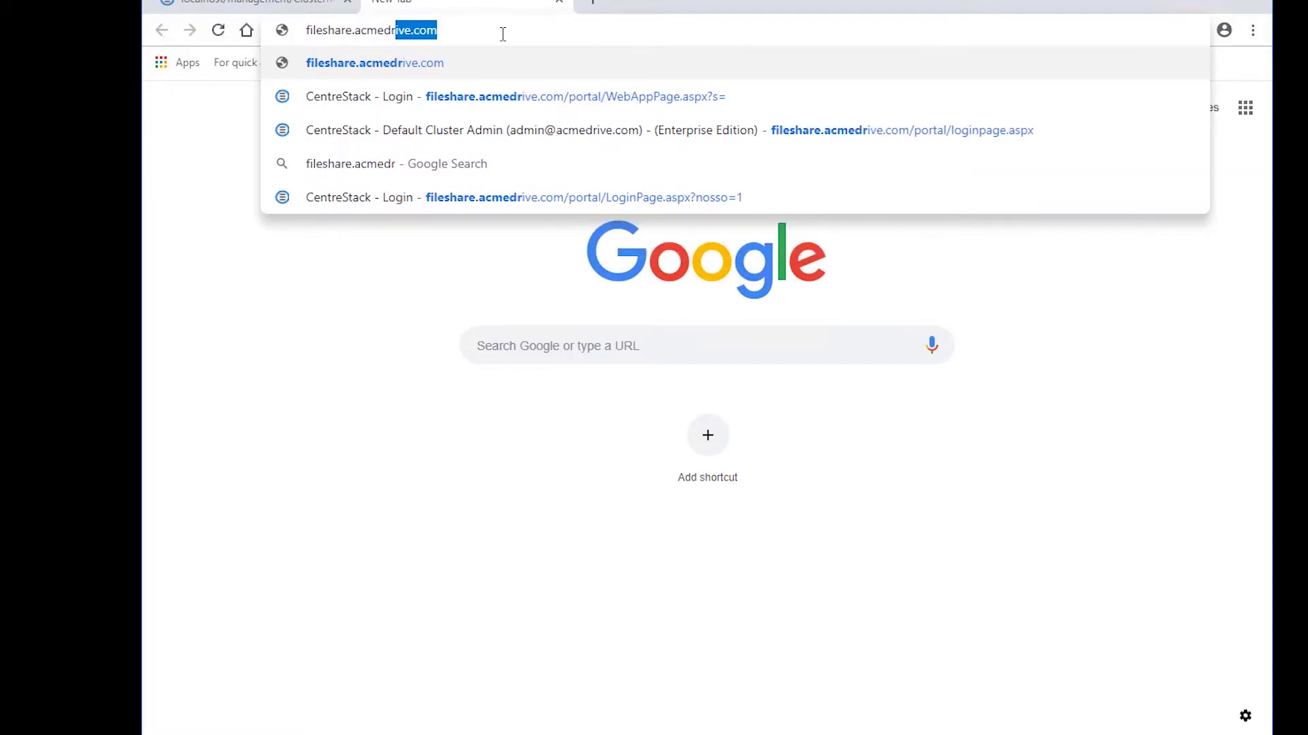
text(.com)
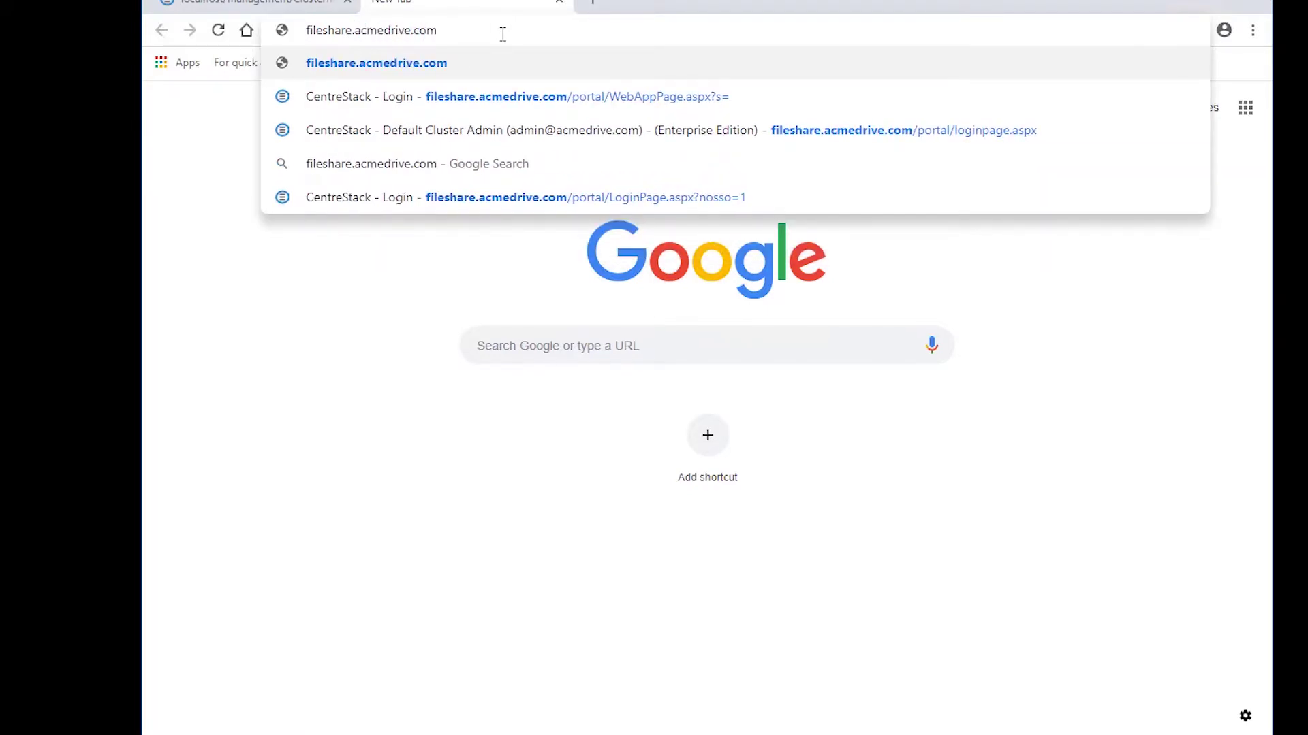
key(Left)
key(Left)
key(Left)
key(Left)
key(Left)
key(Left)
key(Left)
key(Left)
key(Left)
text(http://)
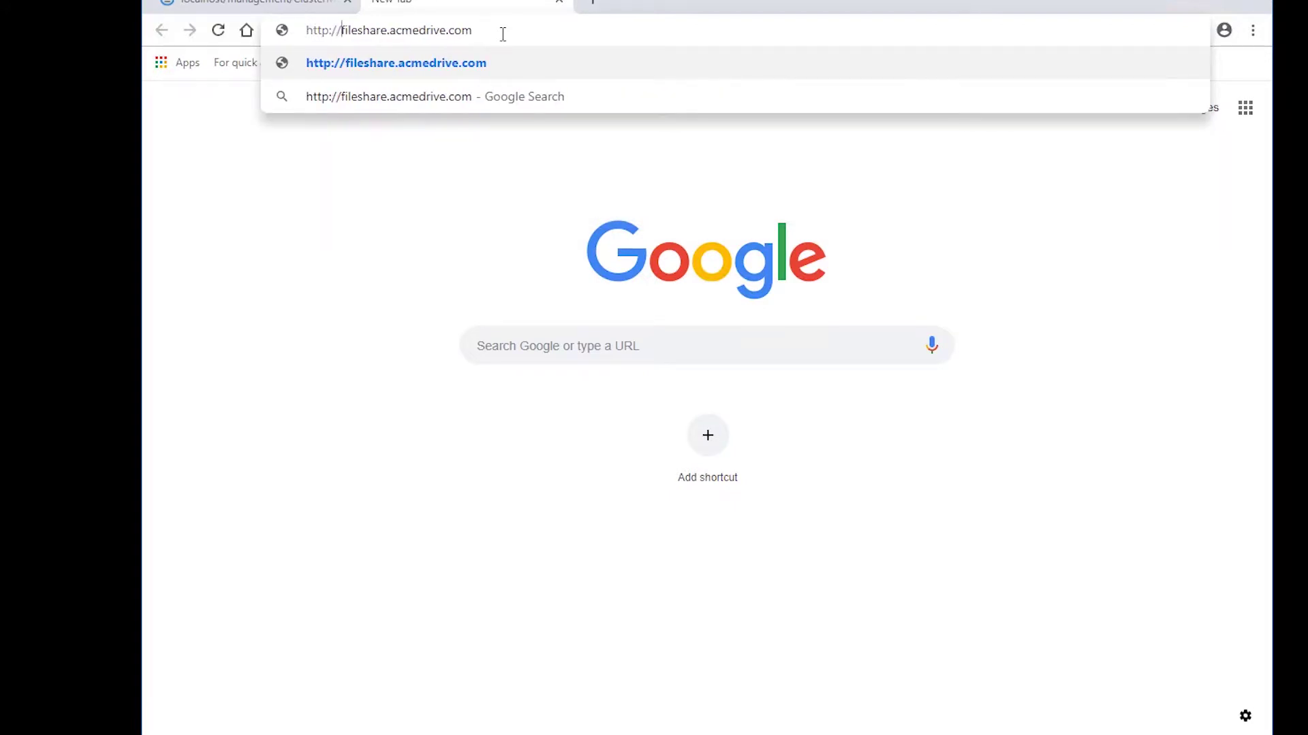
key(Return)
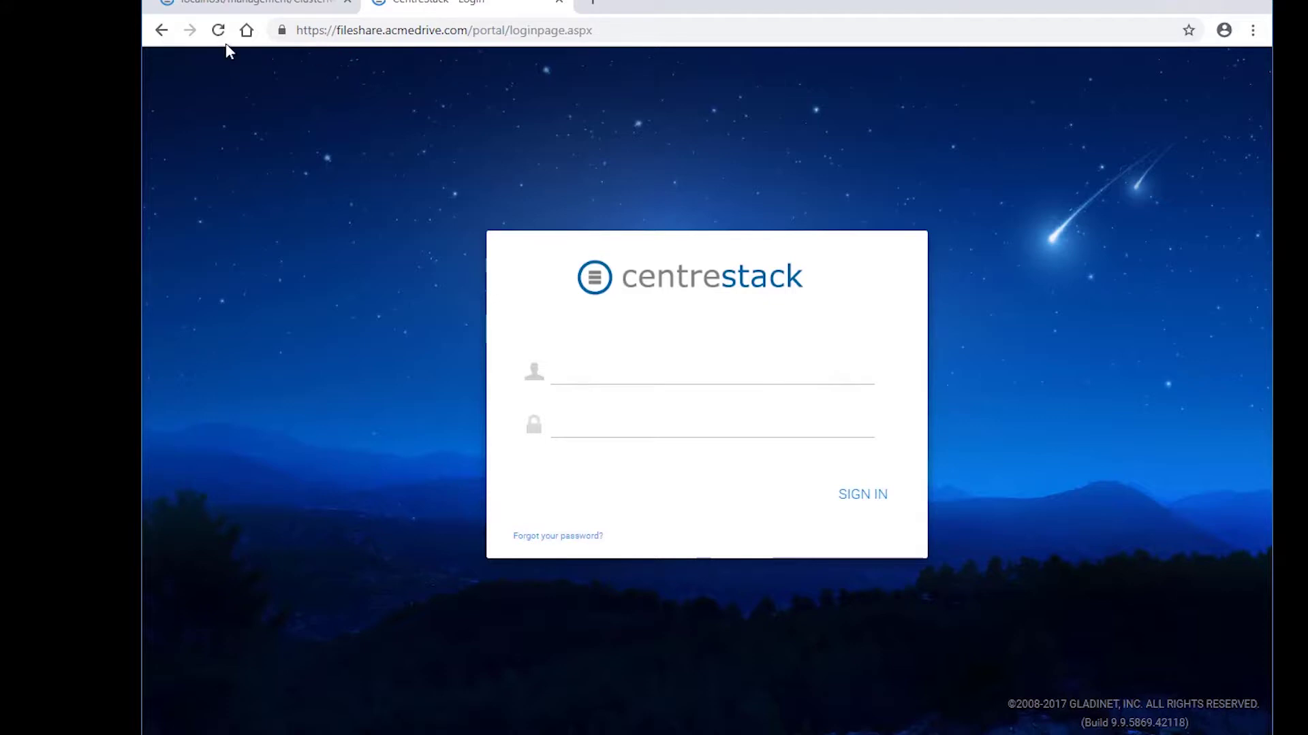
click(282, 30)
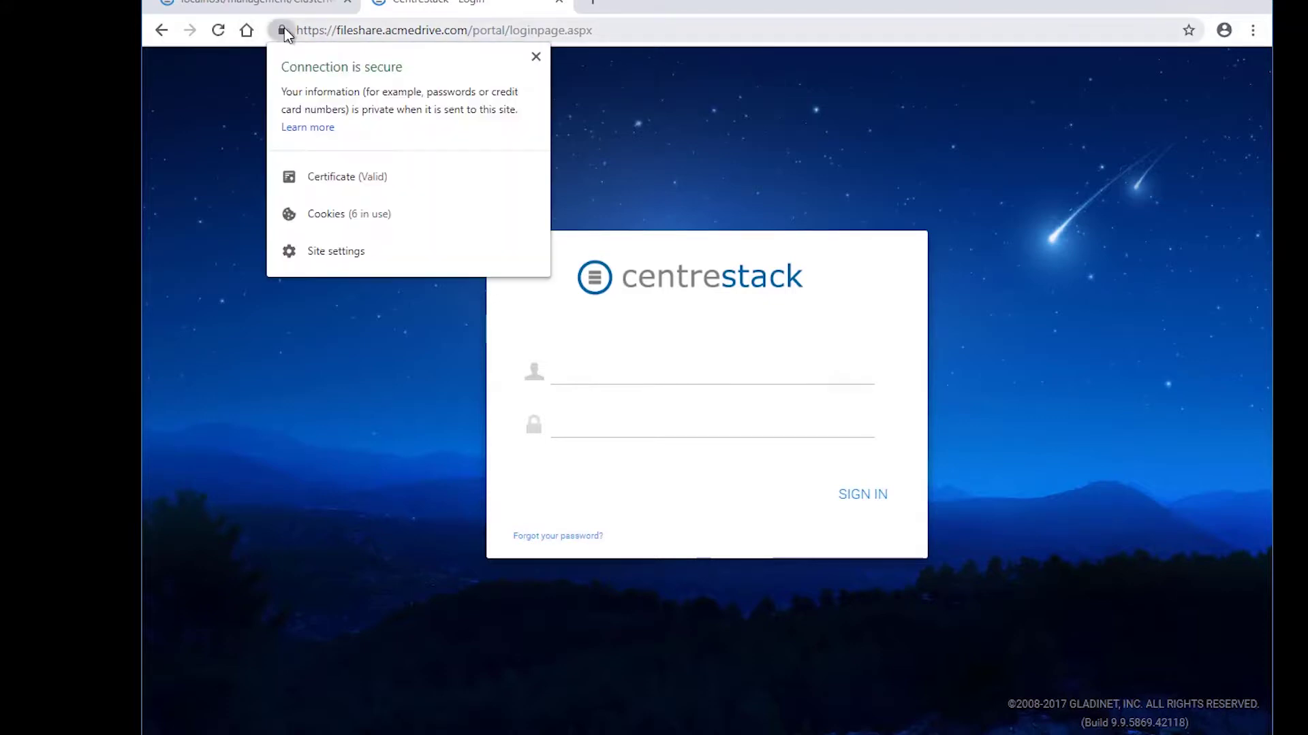
click(346, 179)
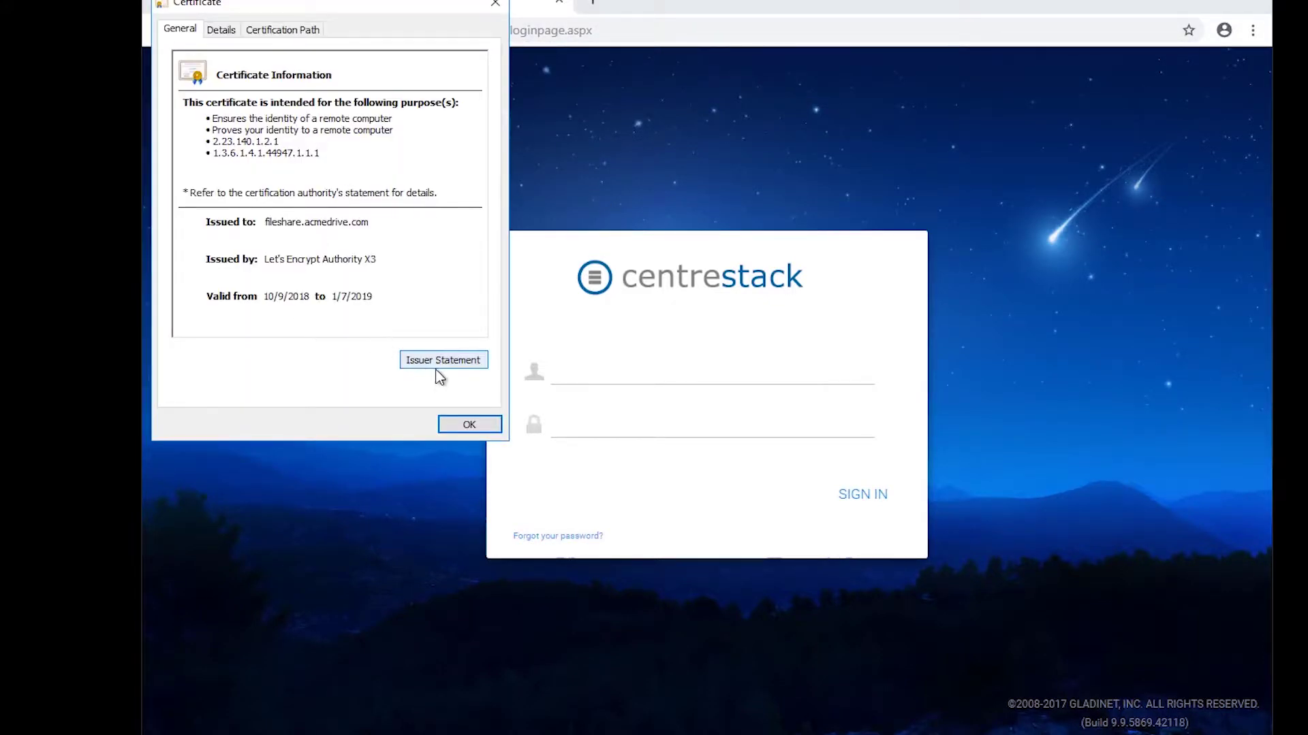
click(301, 37)
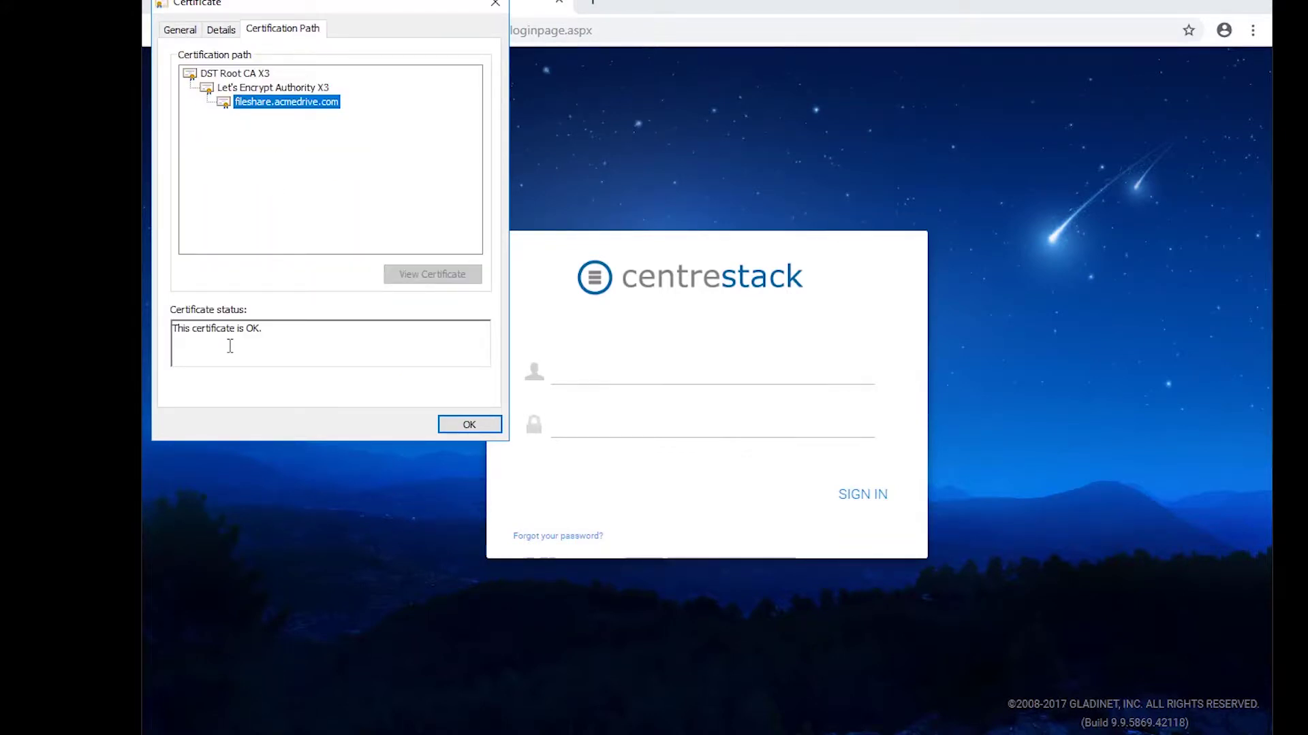
click(482, 427)
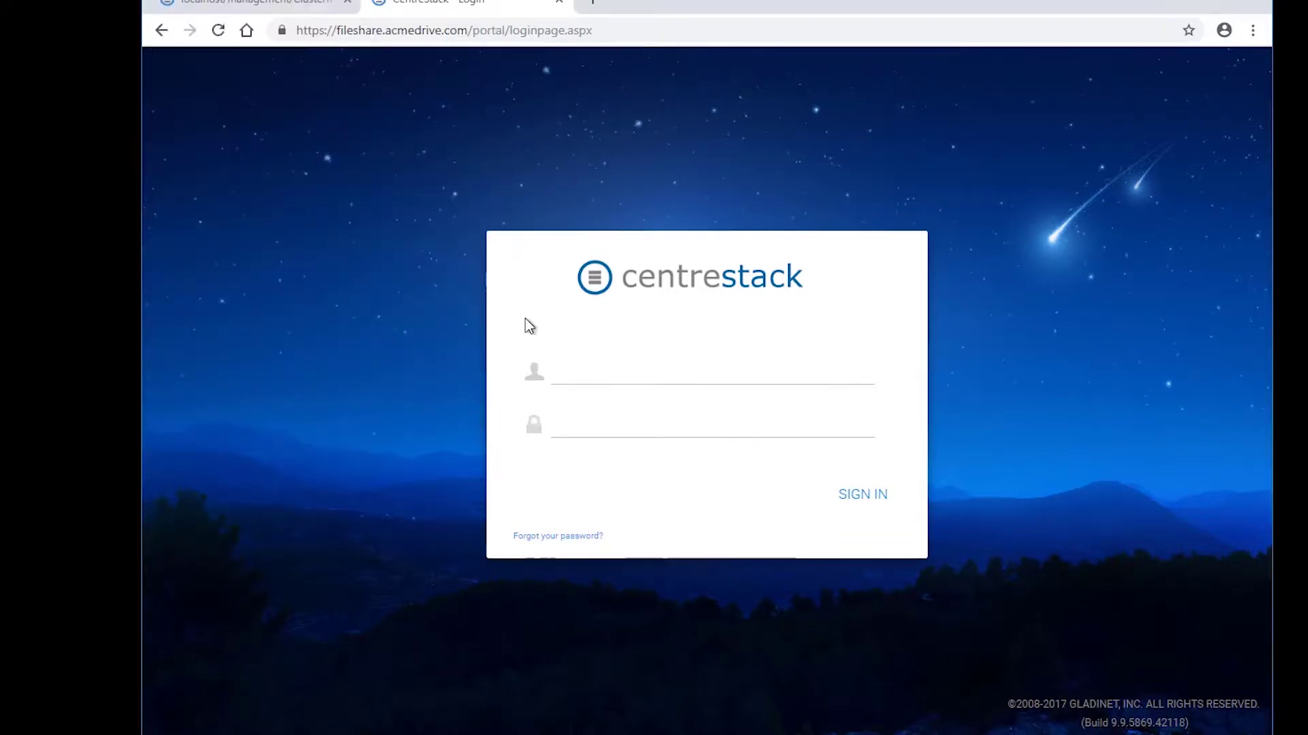
click(576, 373)
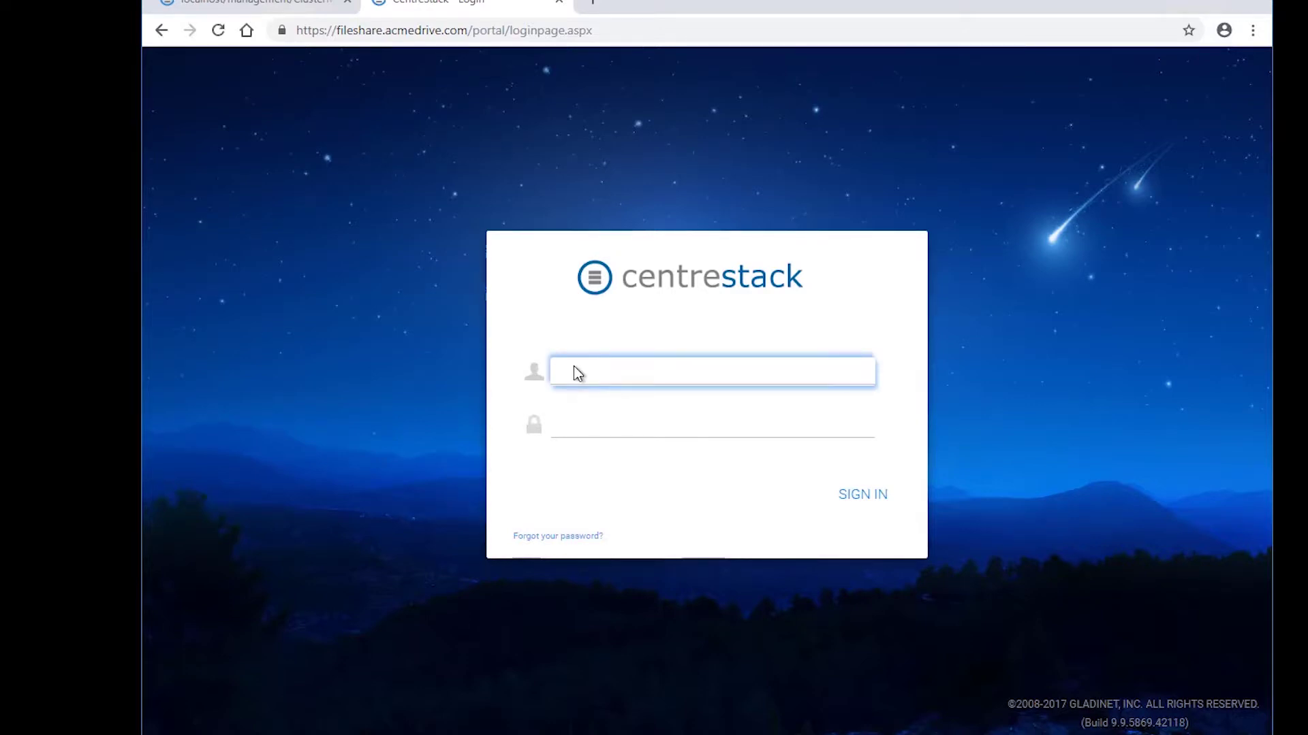
click(513, 91)
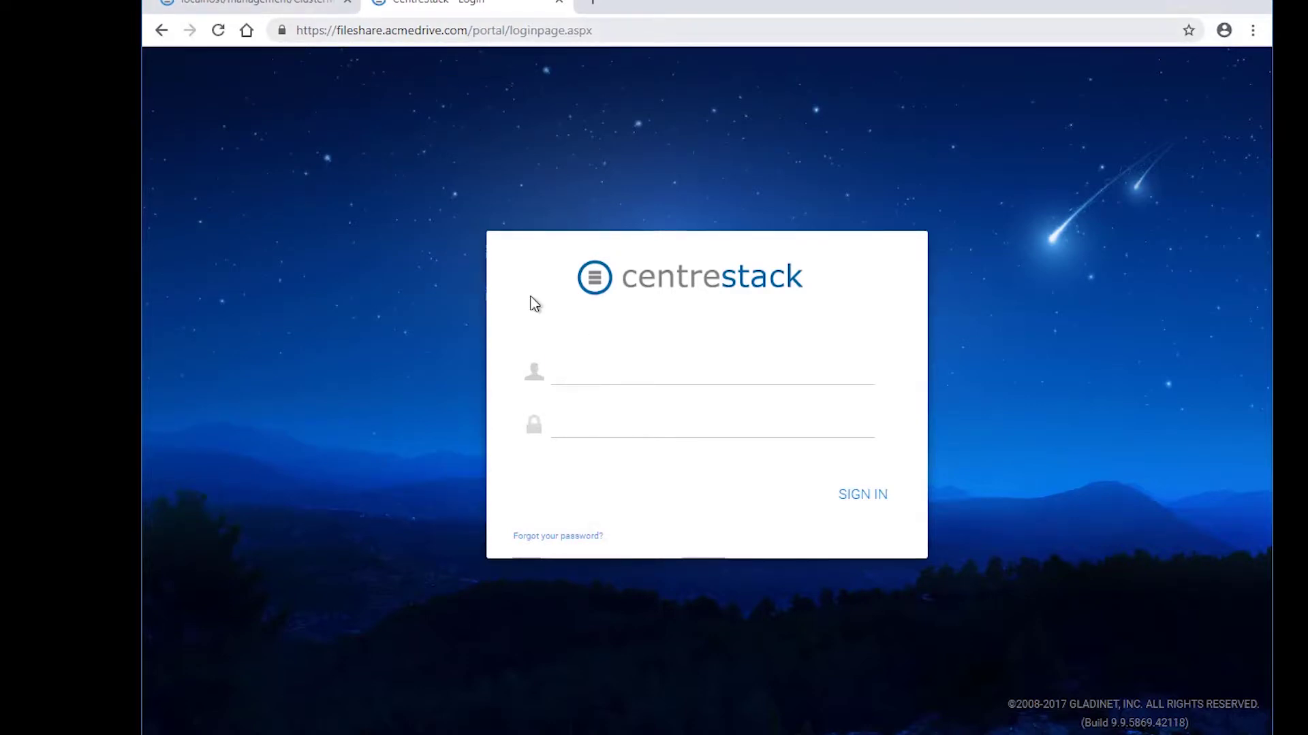
click(627, 379)
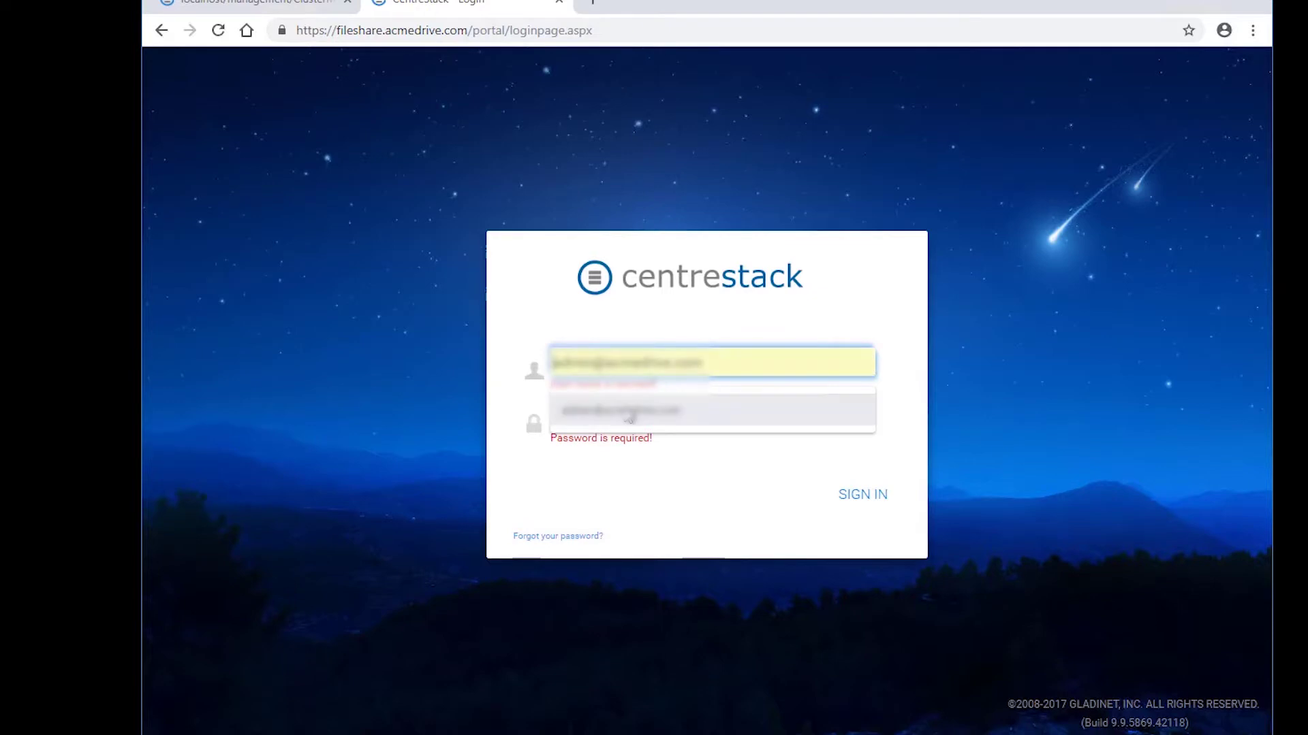
click(626, 412)
text(••)
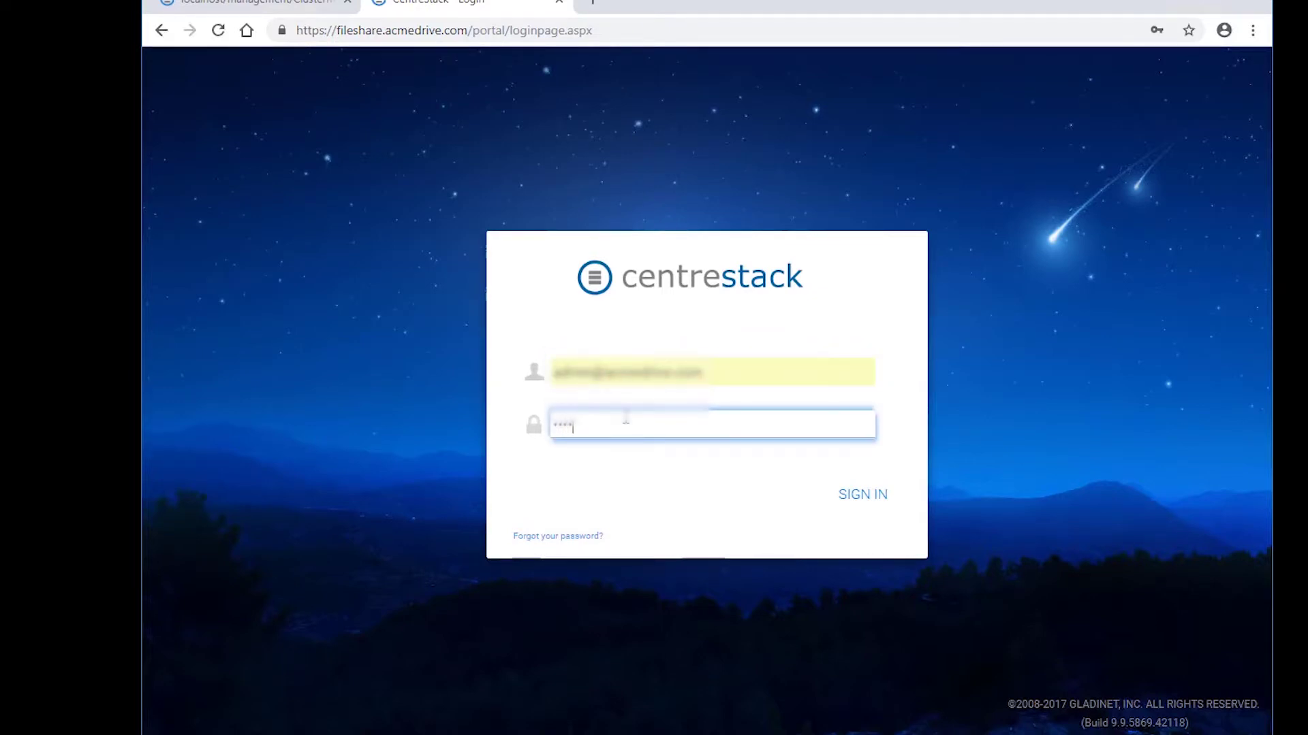
text(••••••)
key(Return)
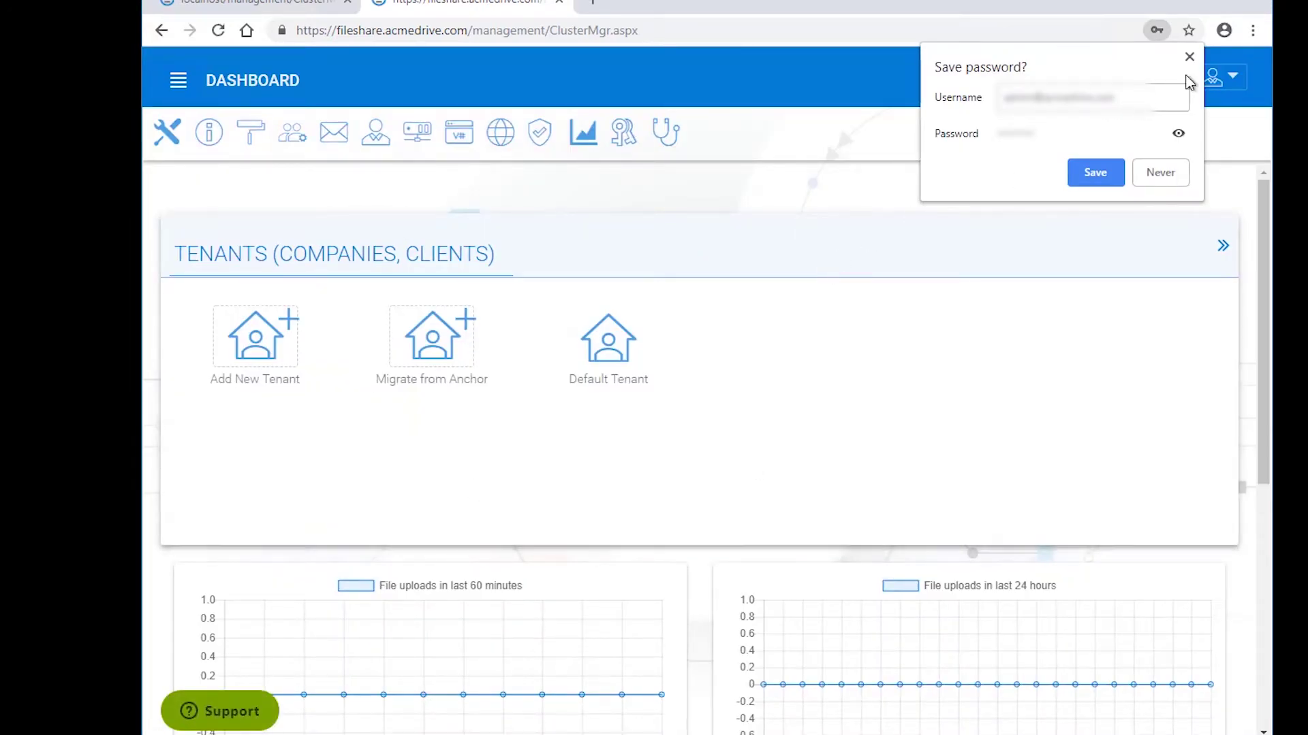
- Dismiss Chrome's save-password prompt and close the fileshare.acmedrive.com tab
click(1190, 57)
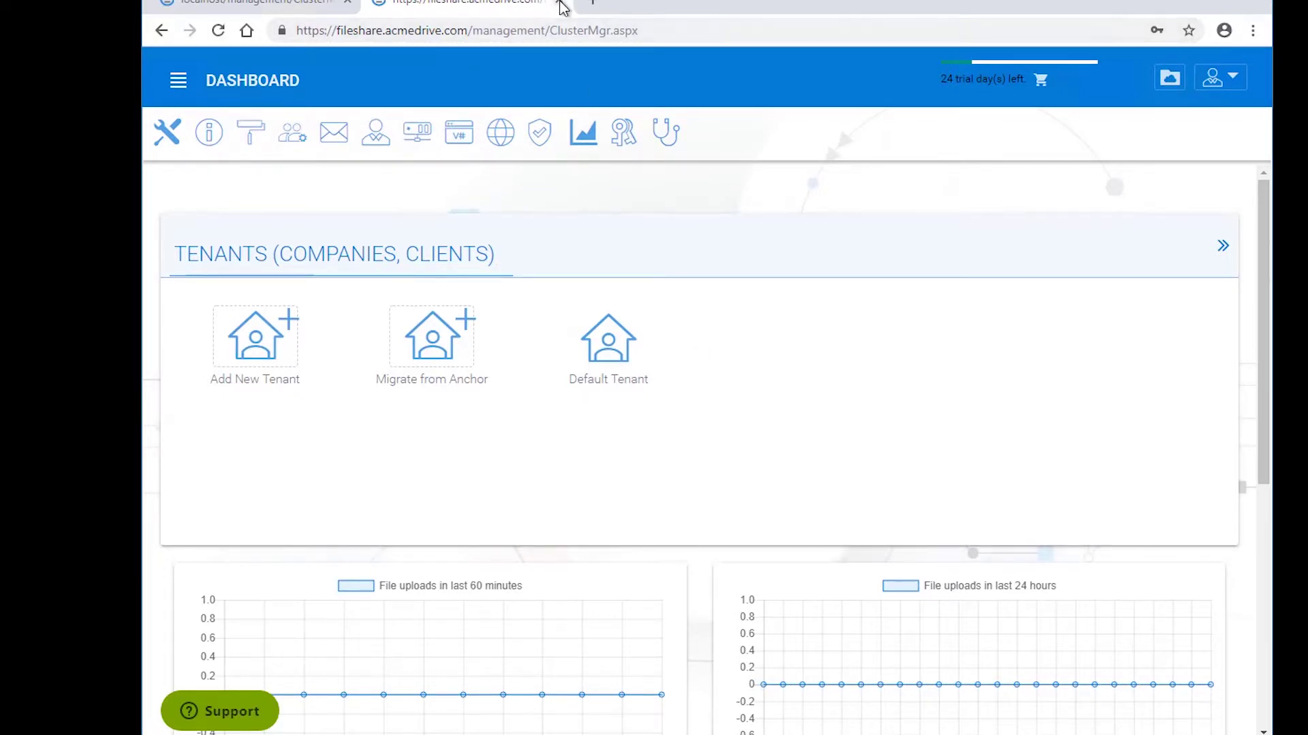
click(559, 1)
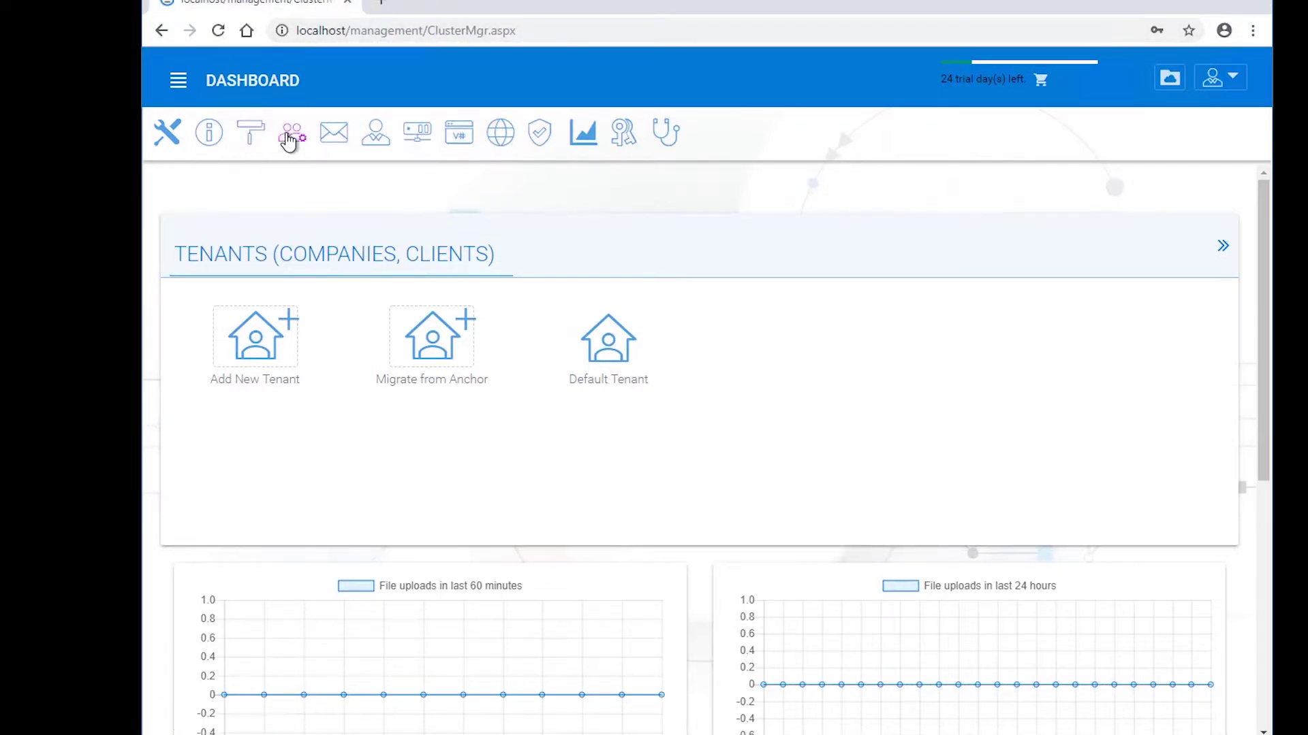
- Enable 'Accessing management related pages from Intranet Only' in Default Group Policy security and save
click(291, 140)
click(271, 264)
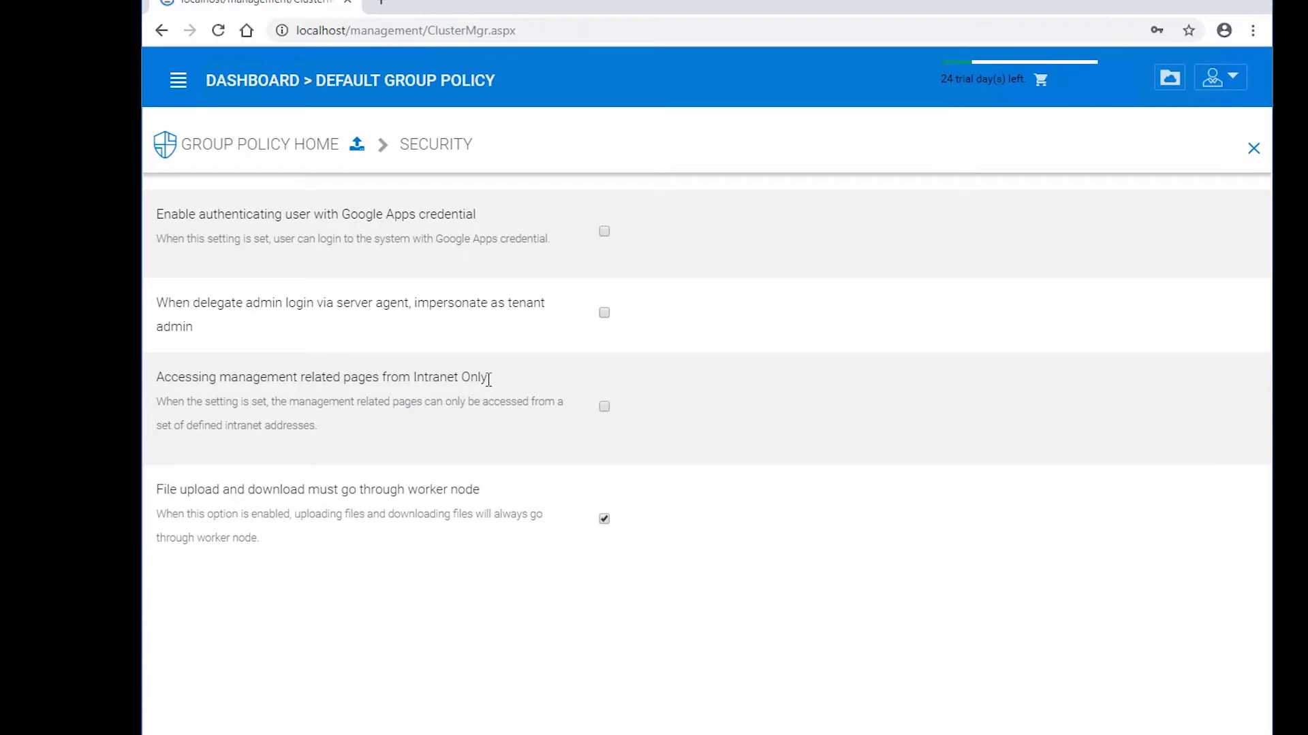
drag(413, 377, 496, 389)
click(476, 433)
click(604, 407)
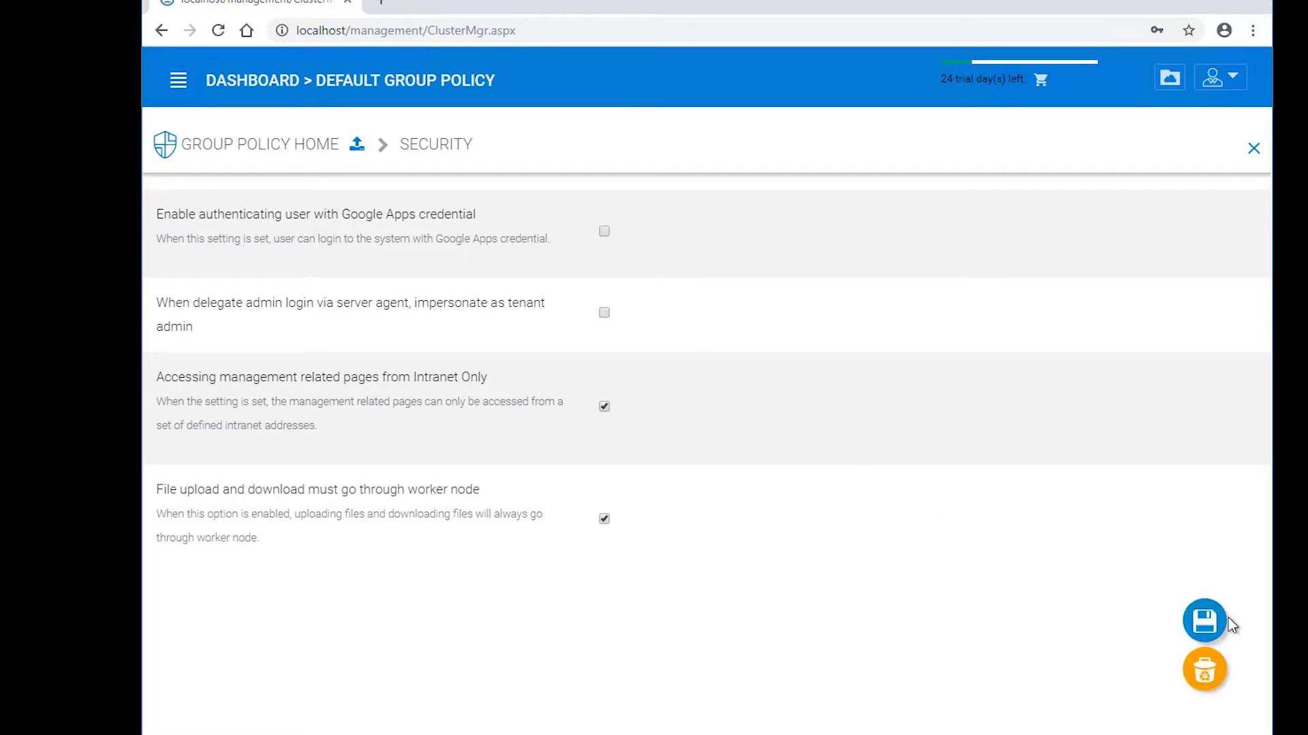
click(1204, 621)
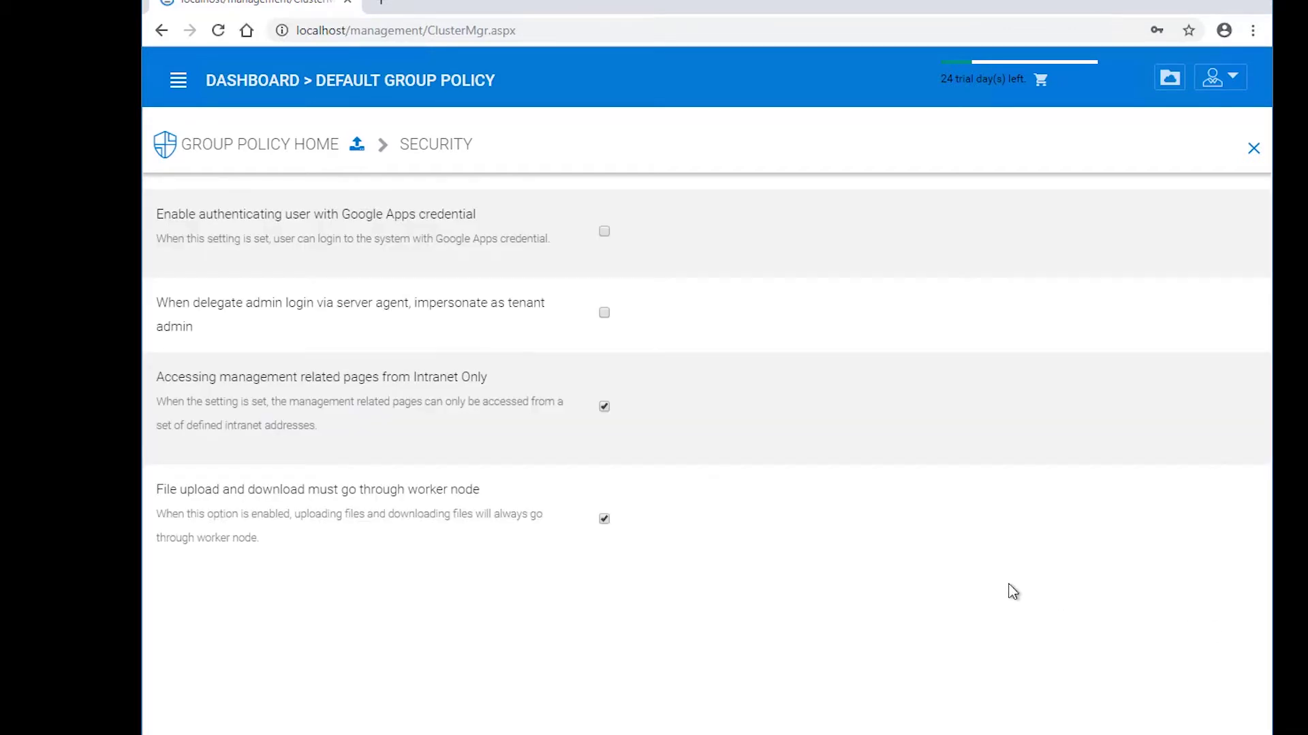
click(386, 5)
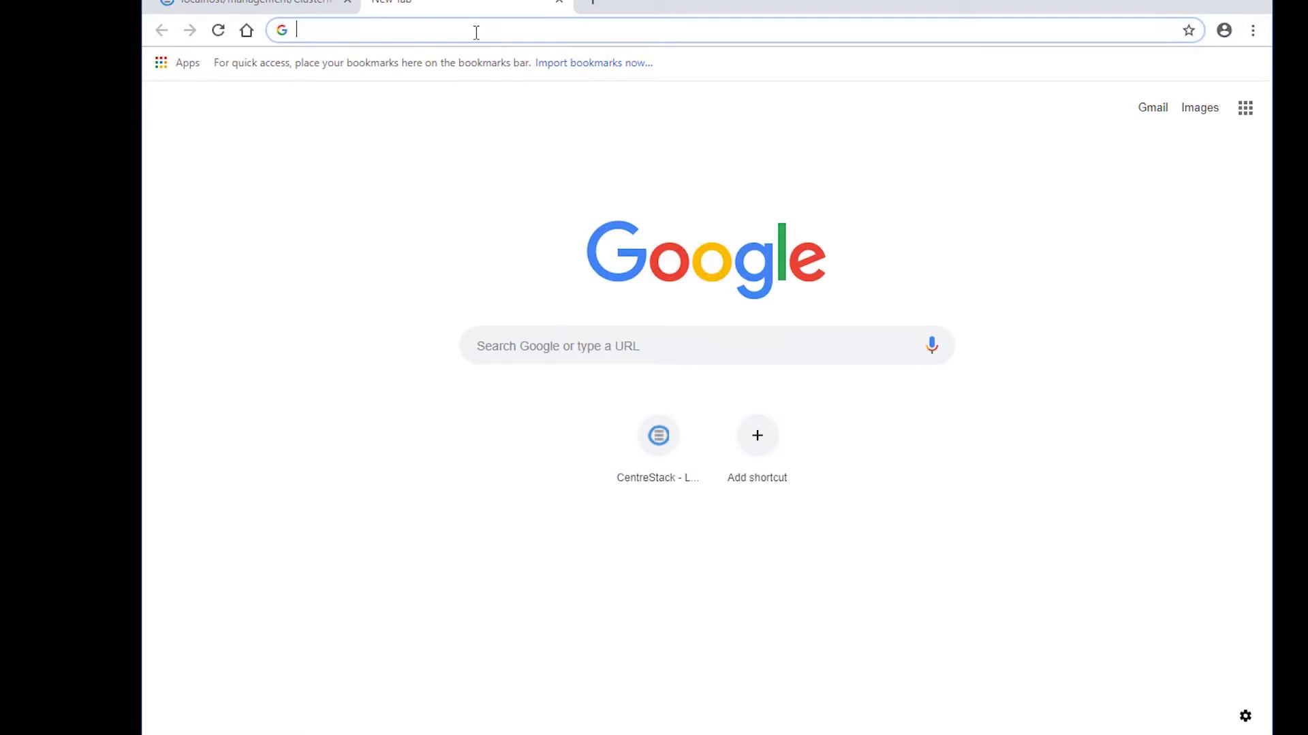
- Open fileshare.acmedrive.com and sign in with the admin password, reaching the File Browser
text(fileshare.acmedrive.com)
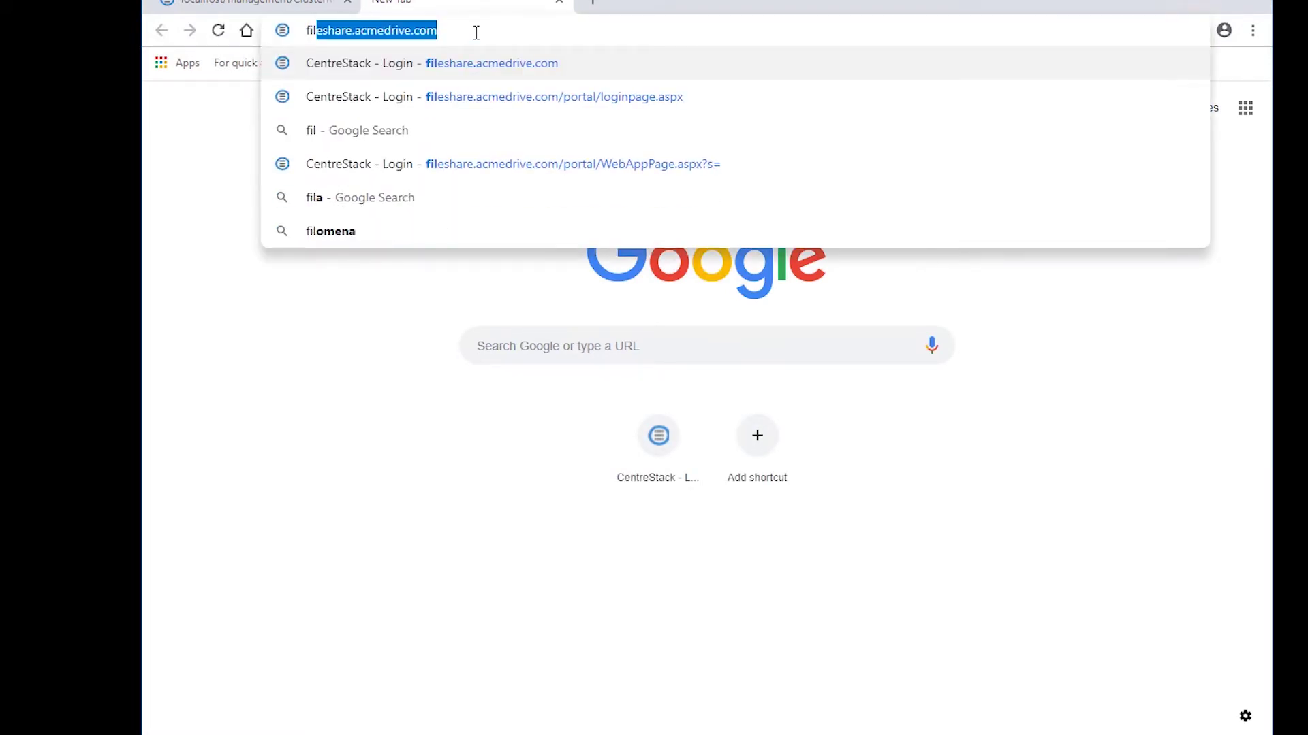
key(Return)
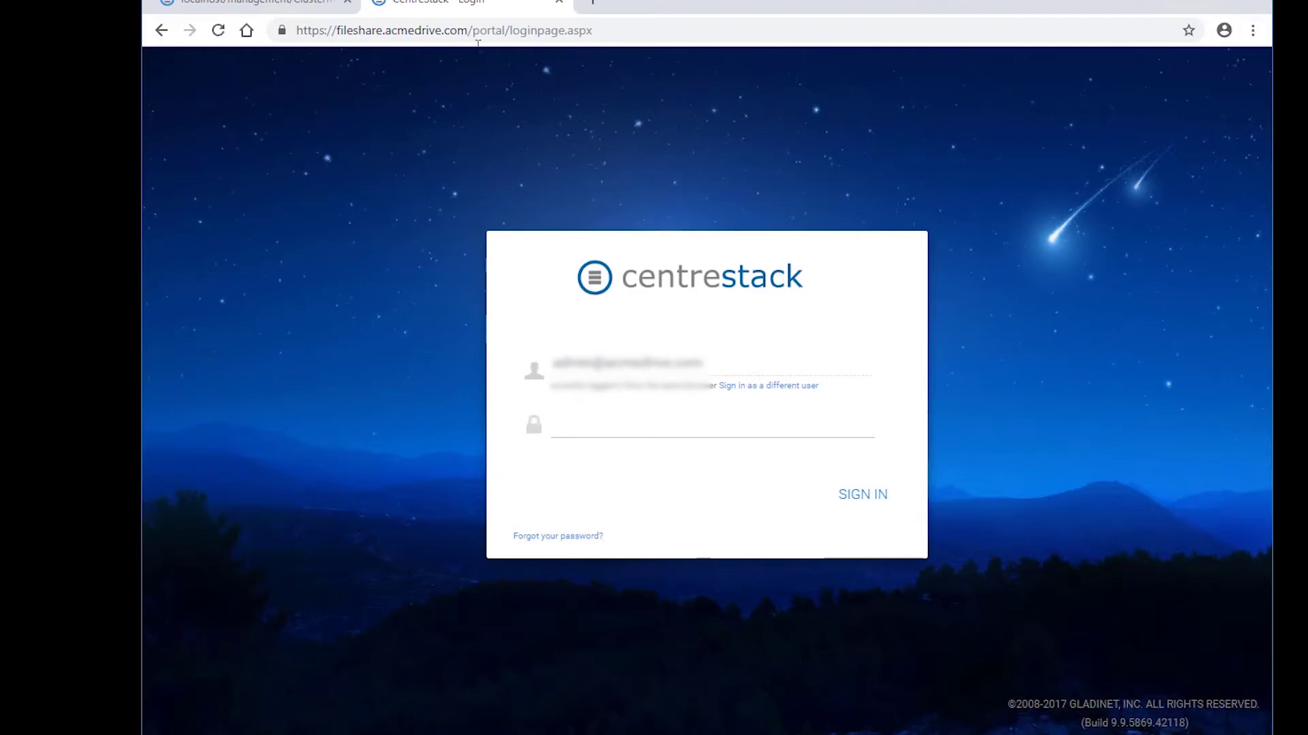
click(701, 421)
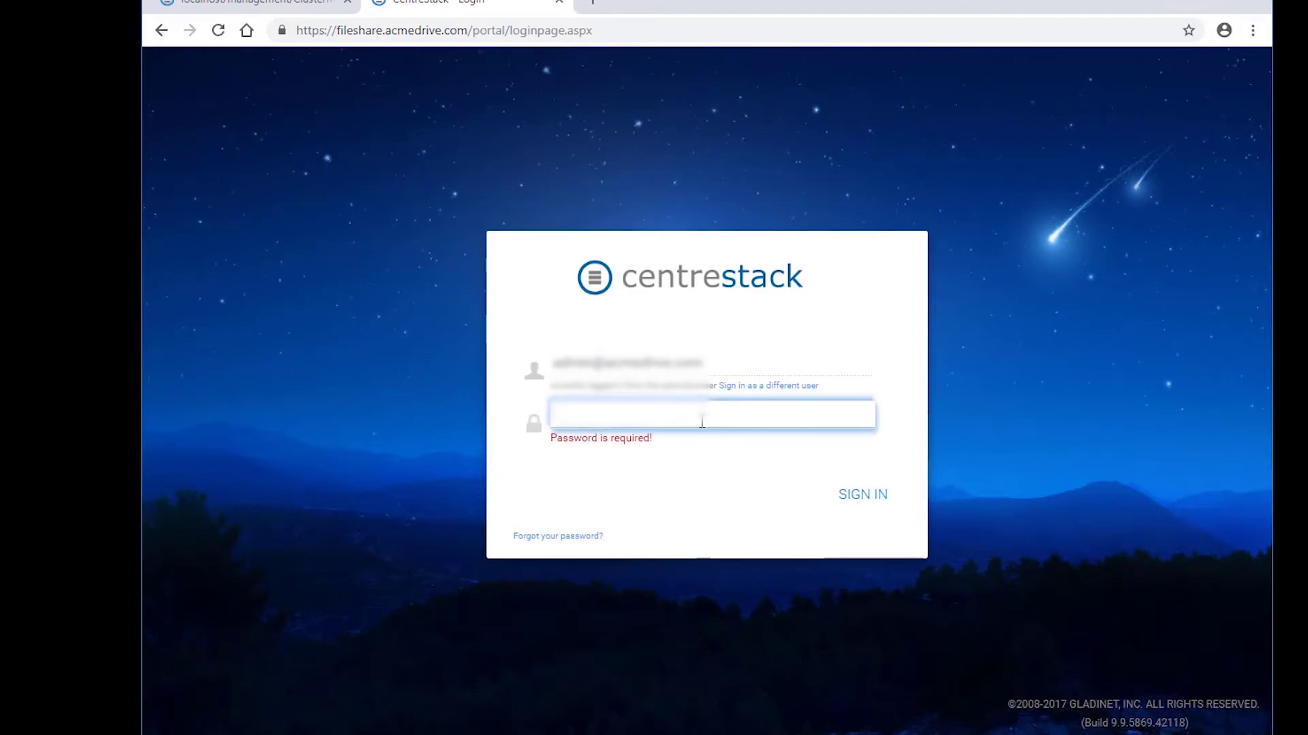
text(***)
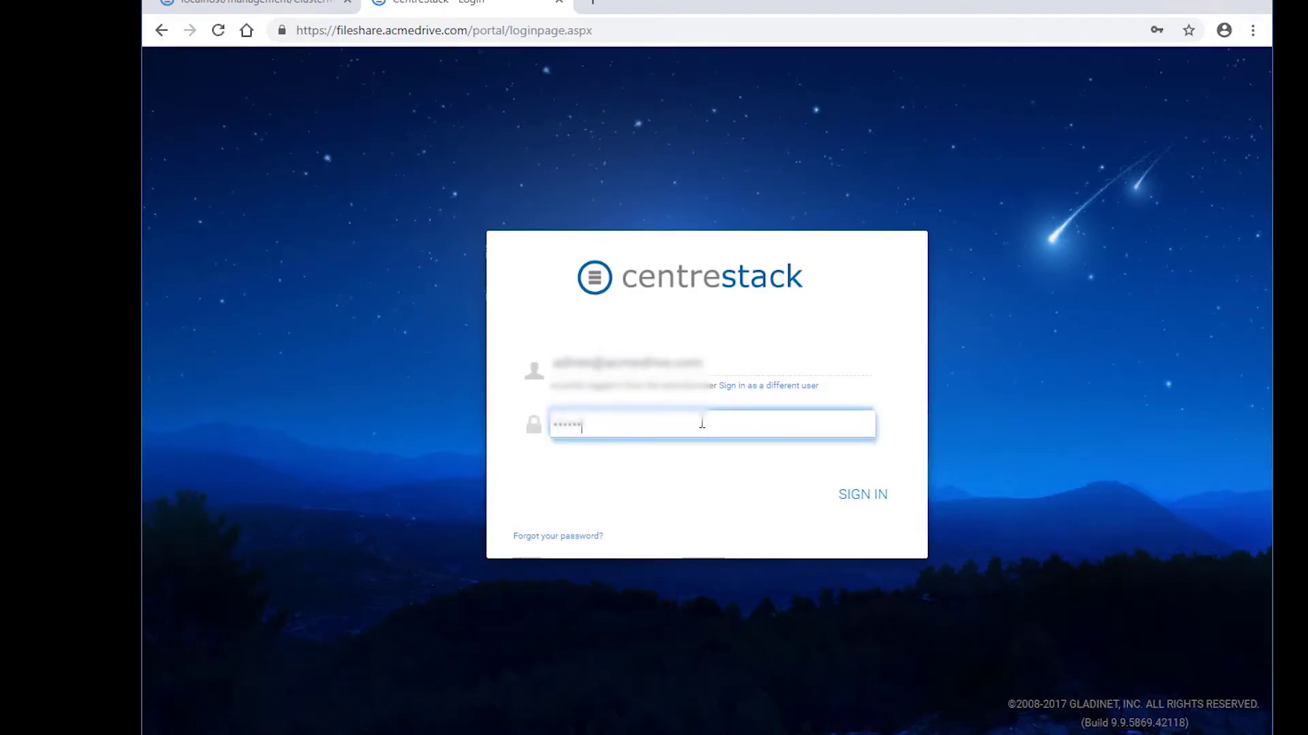
text(*****)
key(Return)
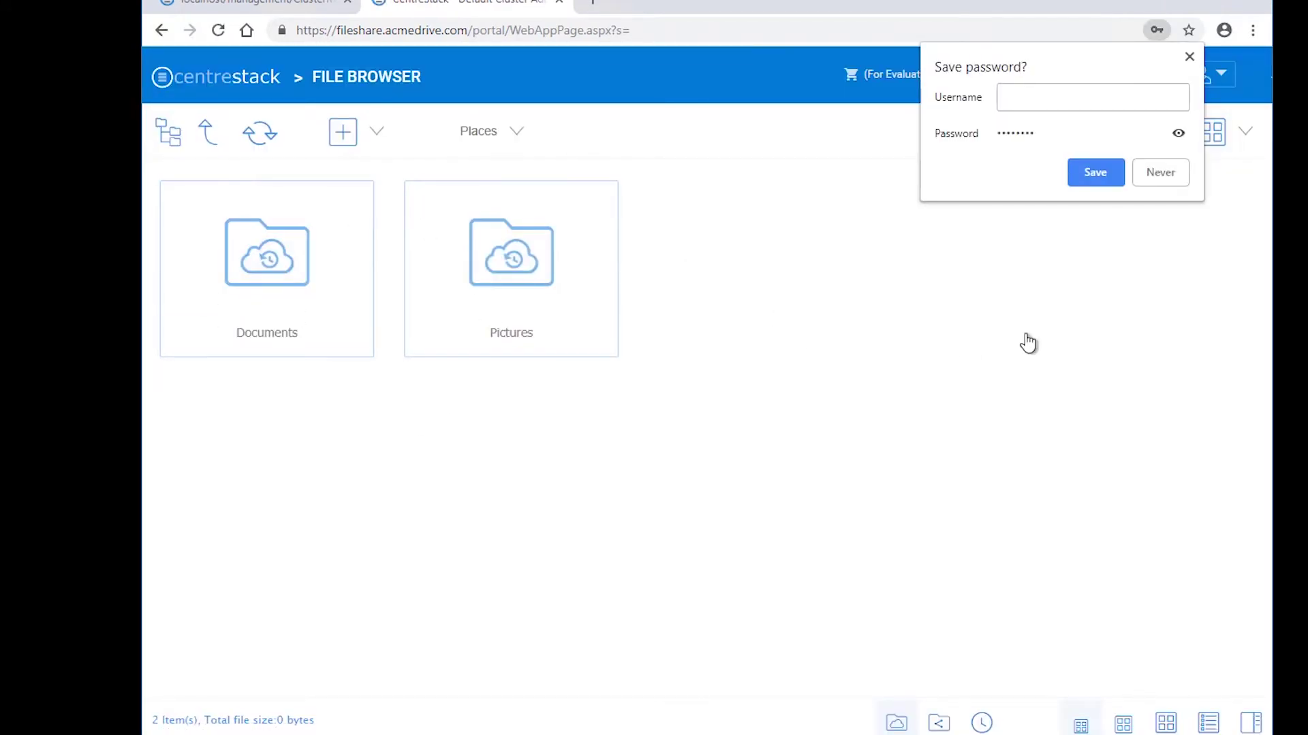
- Dismiss the save-password prompt and toggle the recent activity side panel open and closed
click(1189, 57)
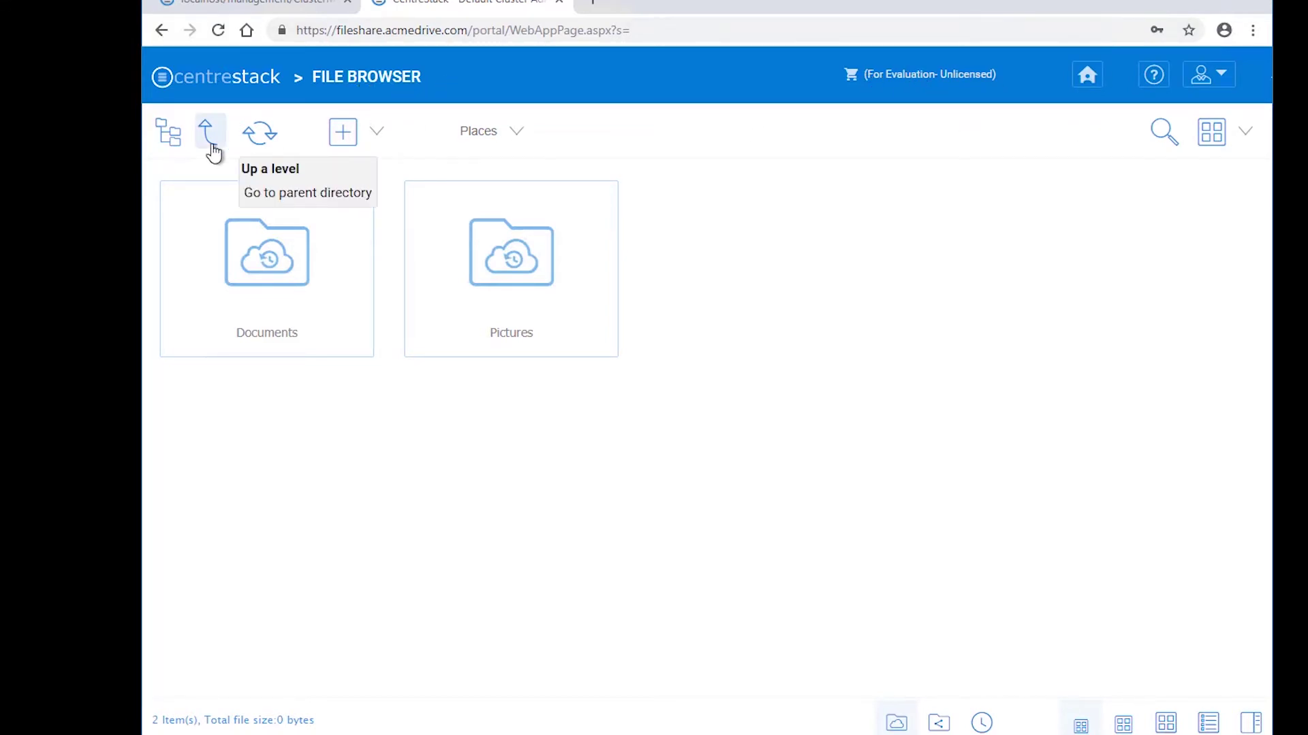
click(1253, 728)
click(1253, 727)
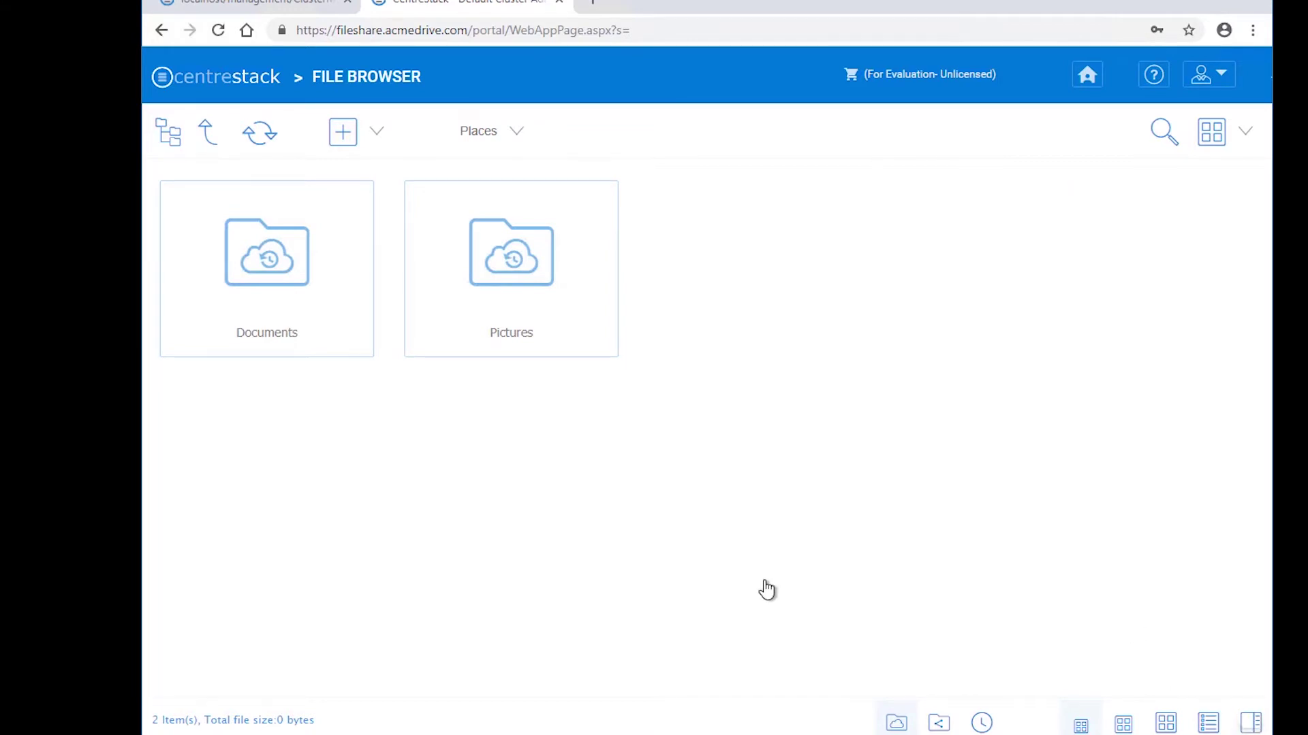
- Close the file browser tab and sign in at localhost with the saved admin username and password
click(559, 3)
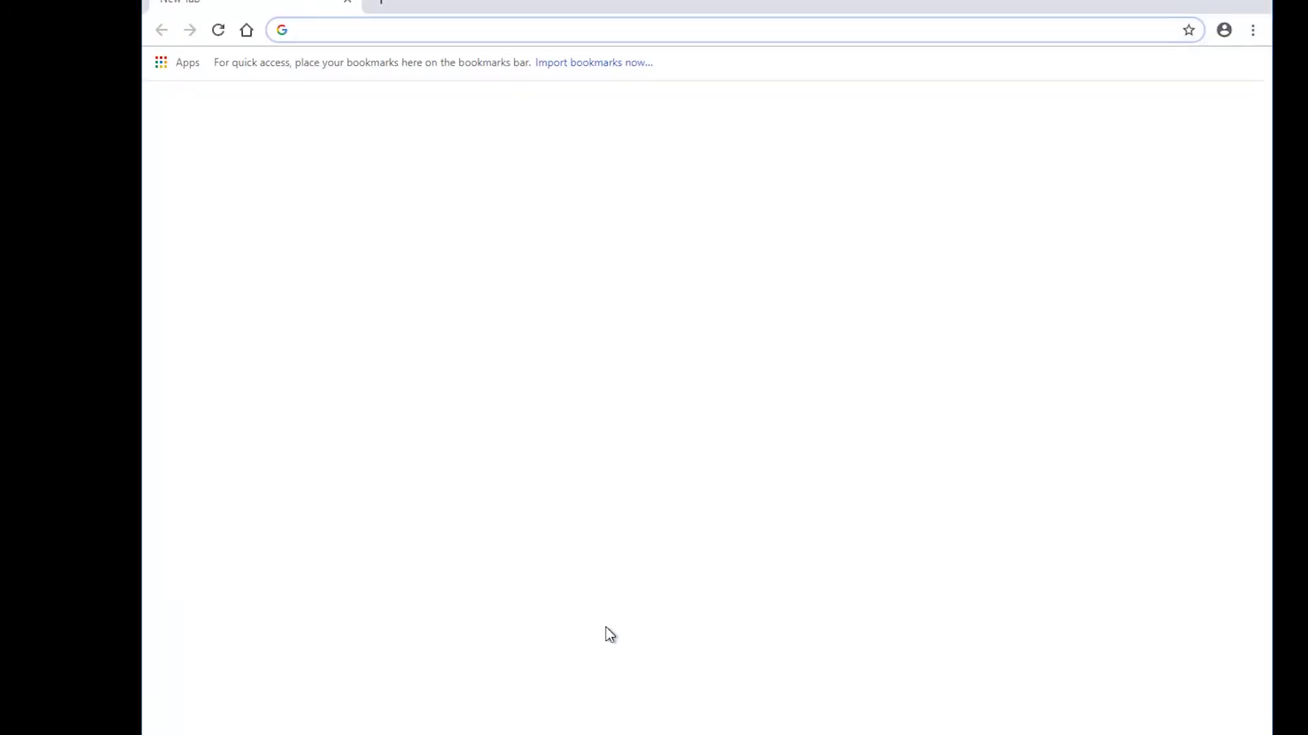
text(localhost)
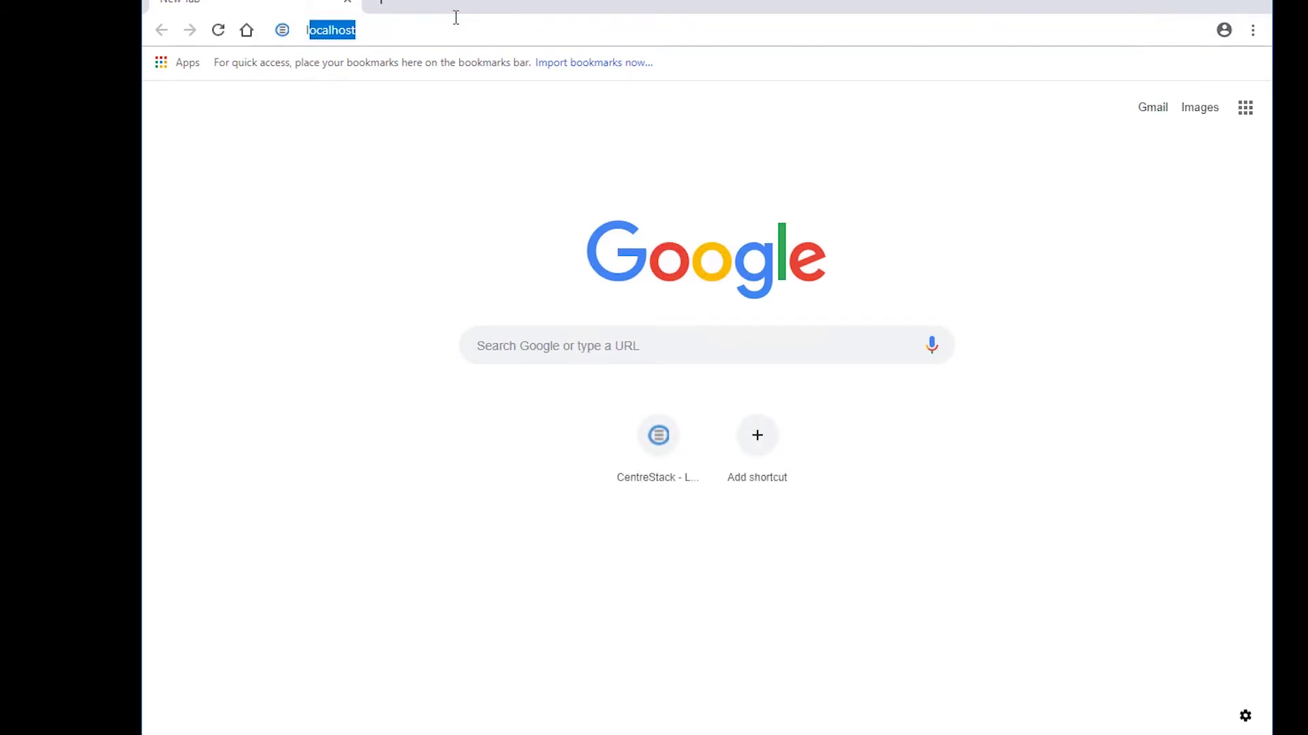
key(Return)
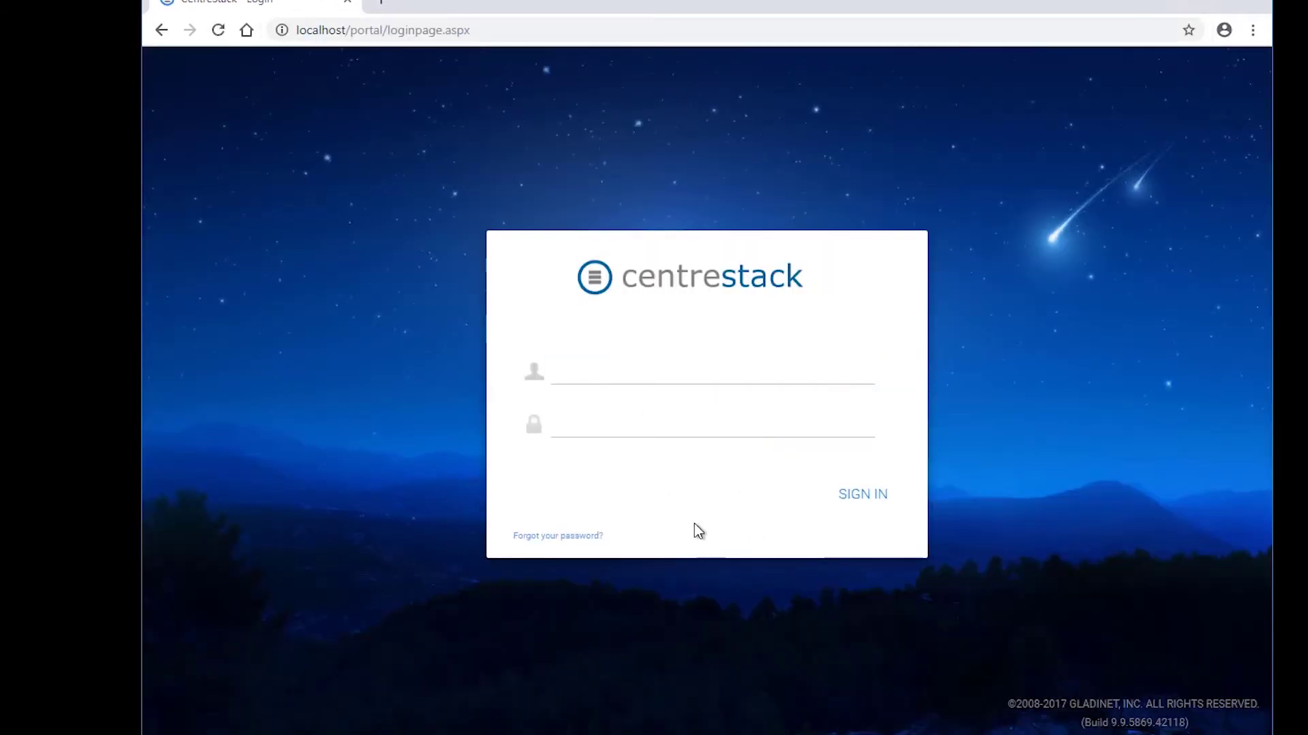
click(673, 382)
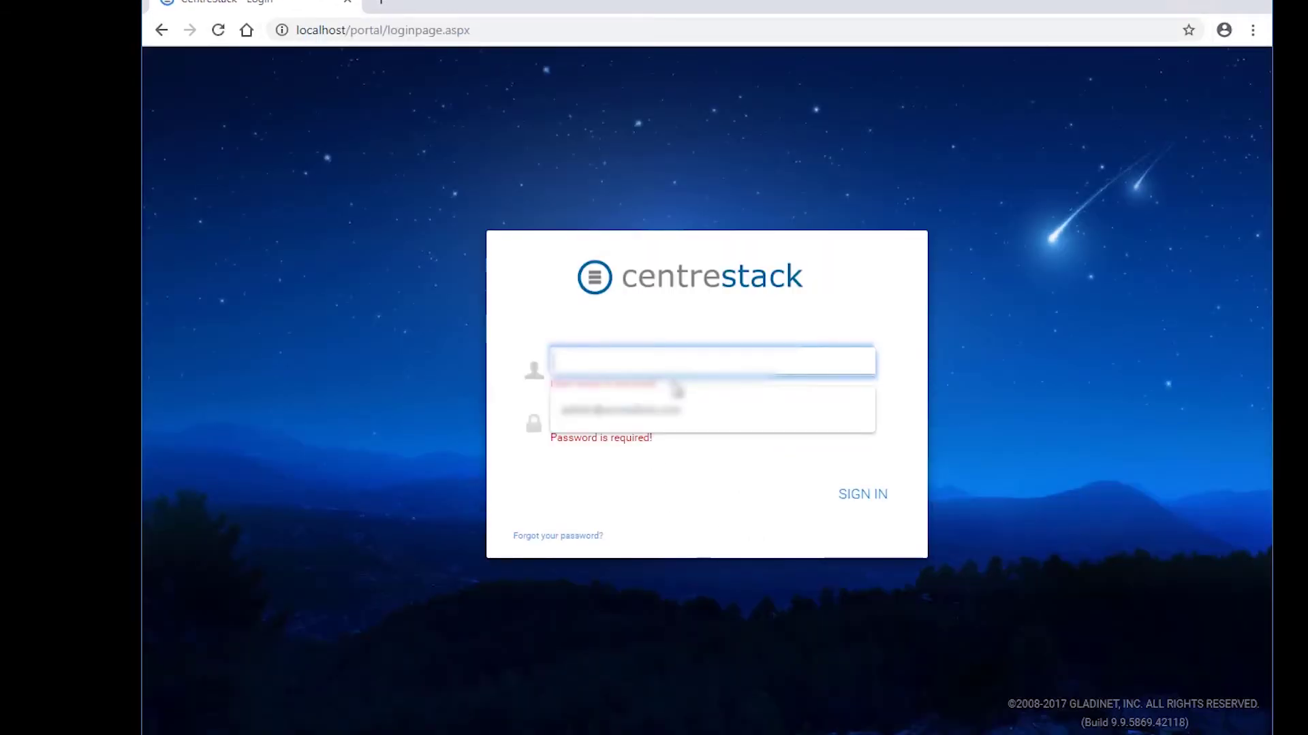
click(647, 414)
click(647, 417)
text(•)
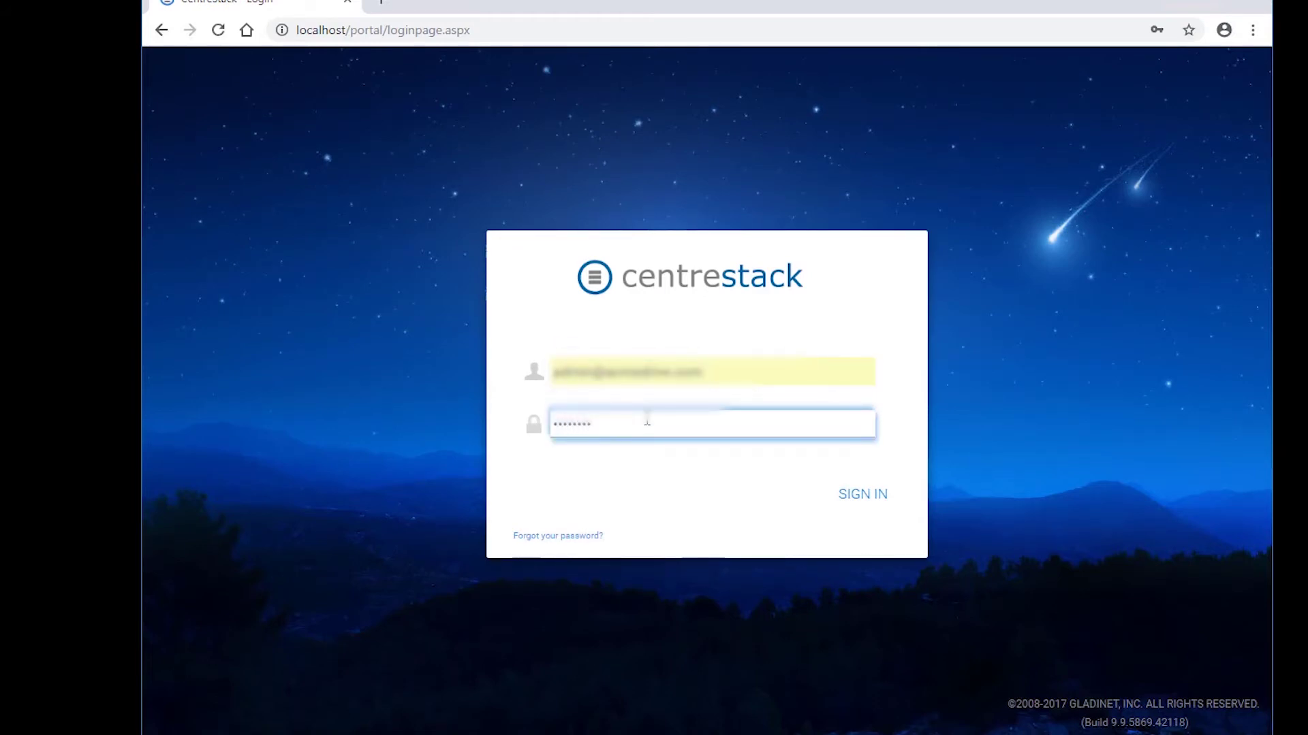
text(•••••••)
key(Return)
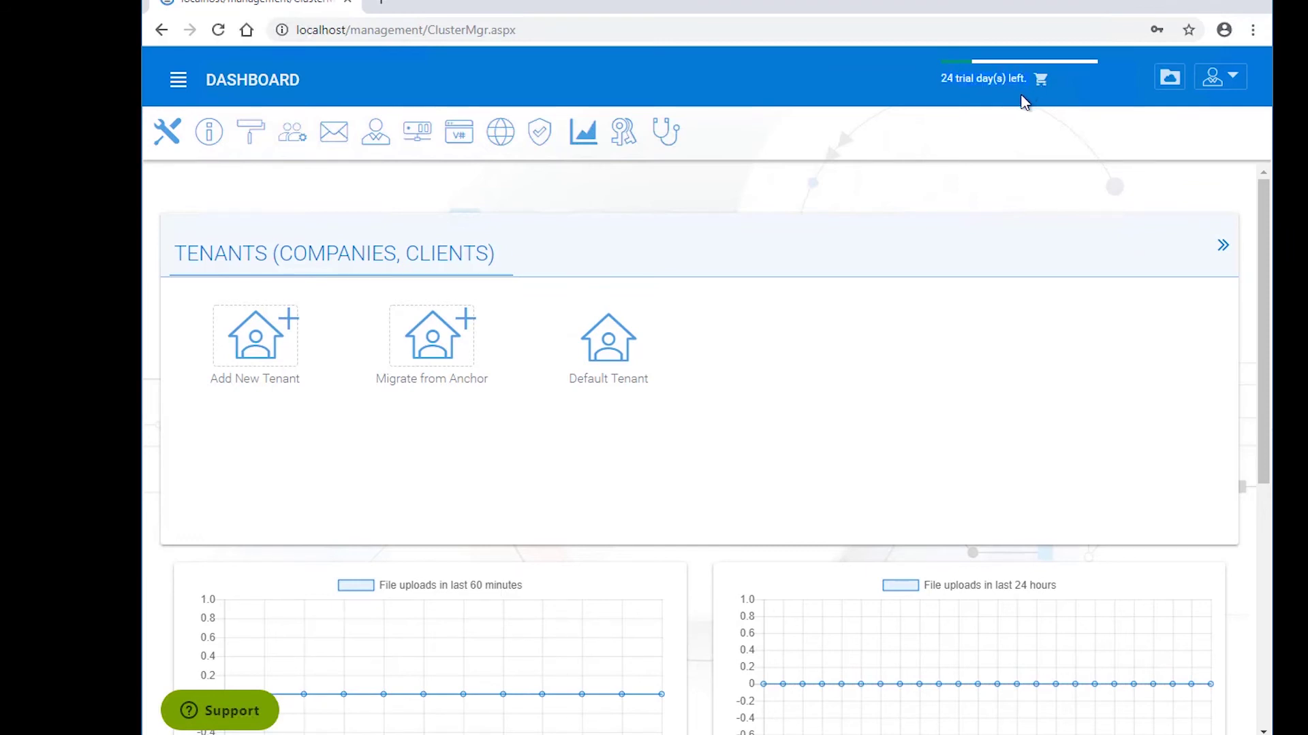
- From the '24 trial day(s) left' notice, sign in to CentreStack Licensing with the partner account e-mail and password
drag(1021, 97, 1014, 116)
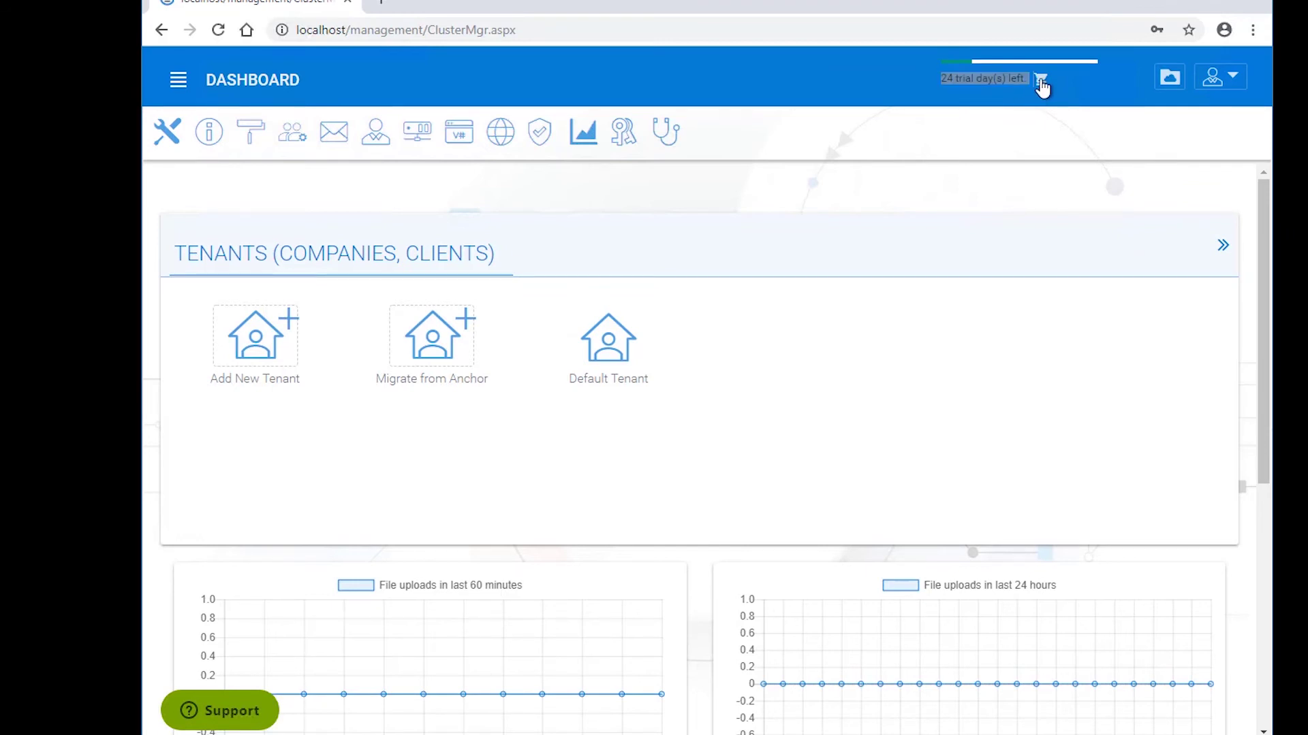
click(1041, 80)
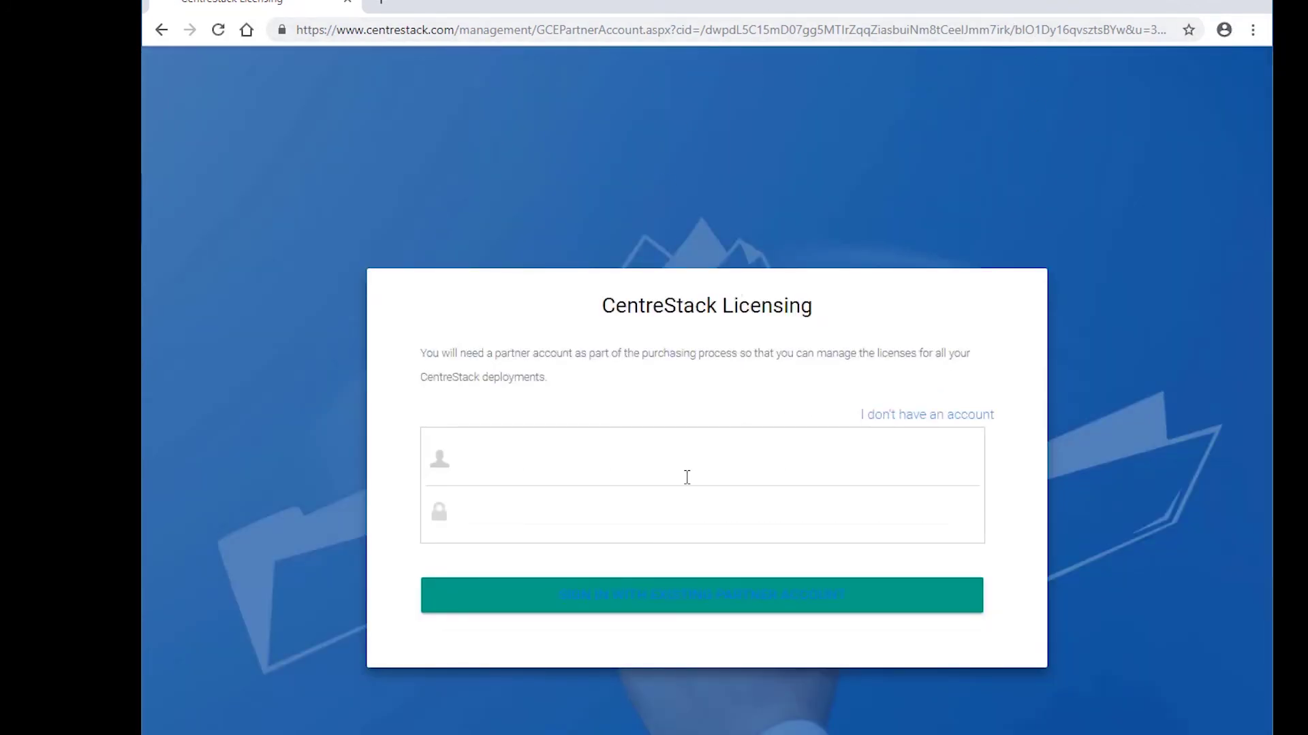
click(686, 477)
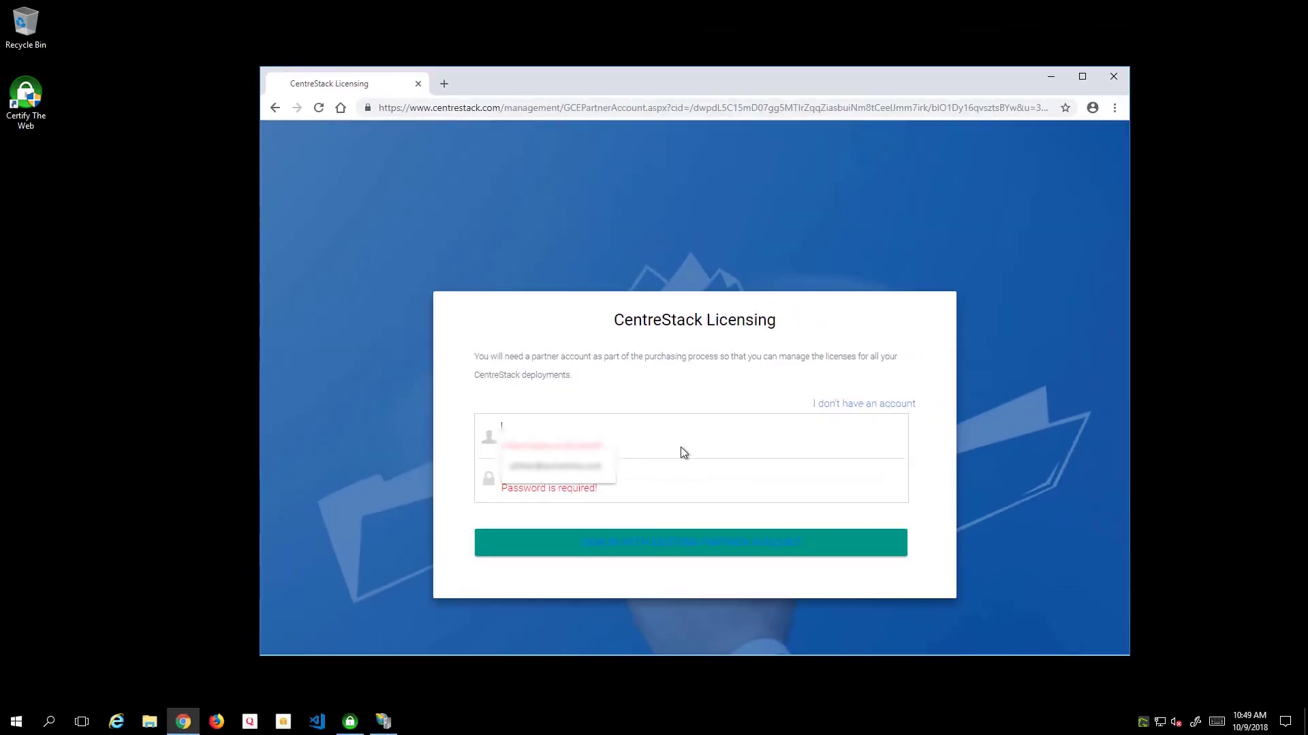
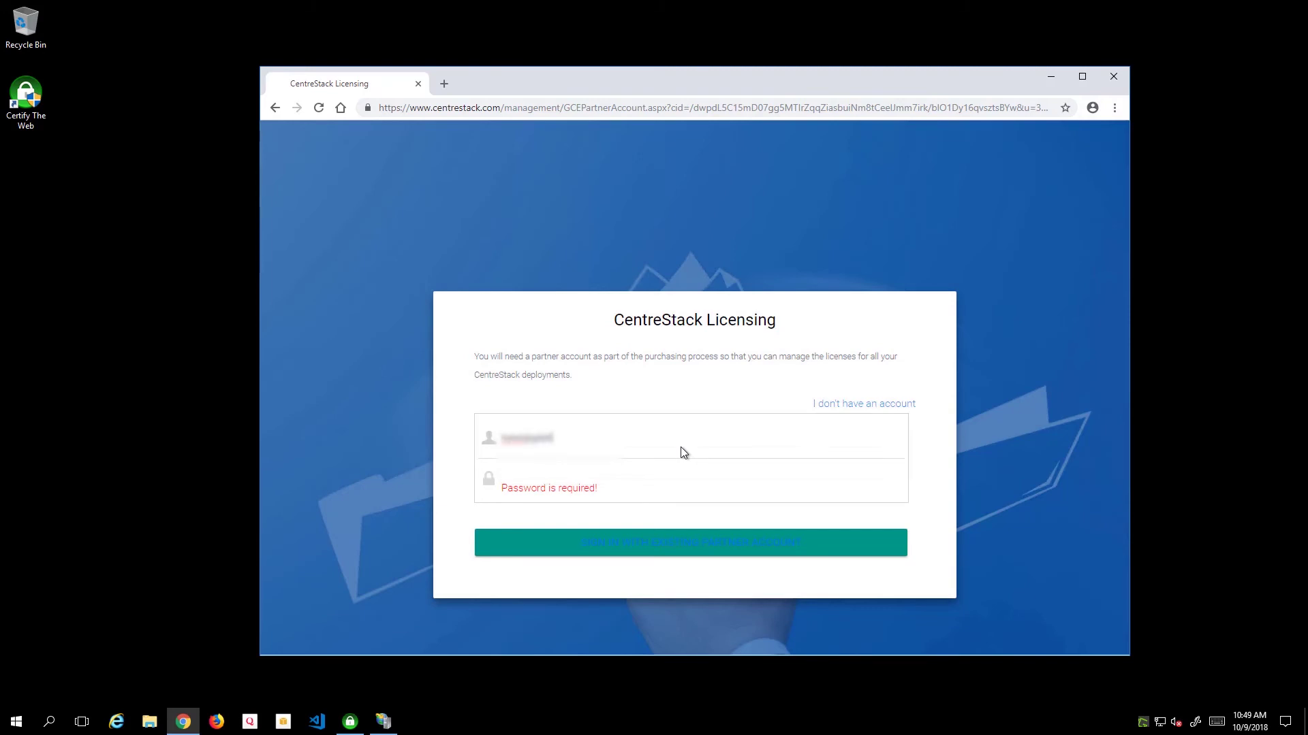
key(Tab)
text(•••••••)
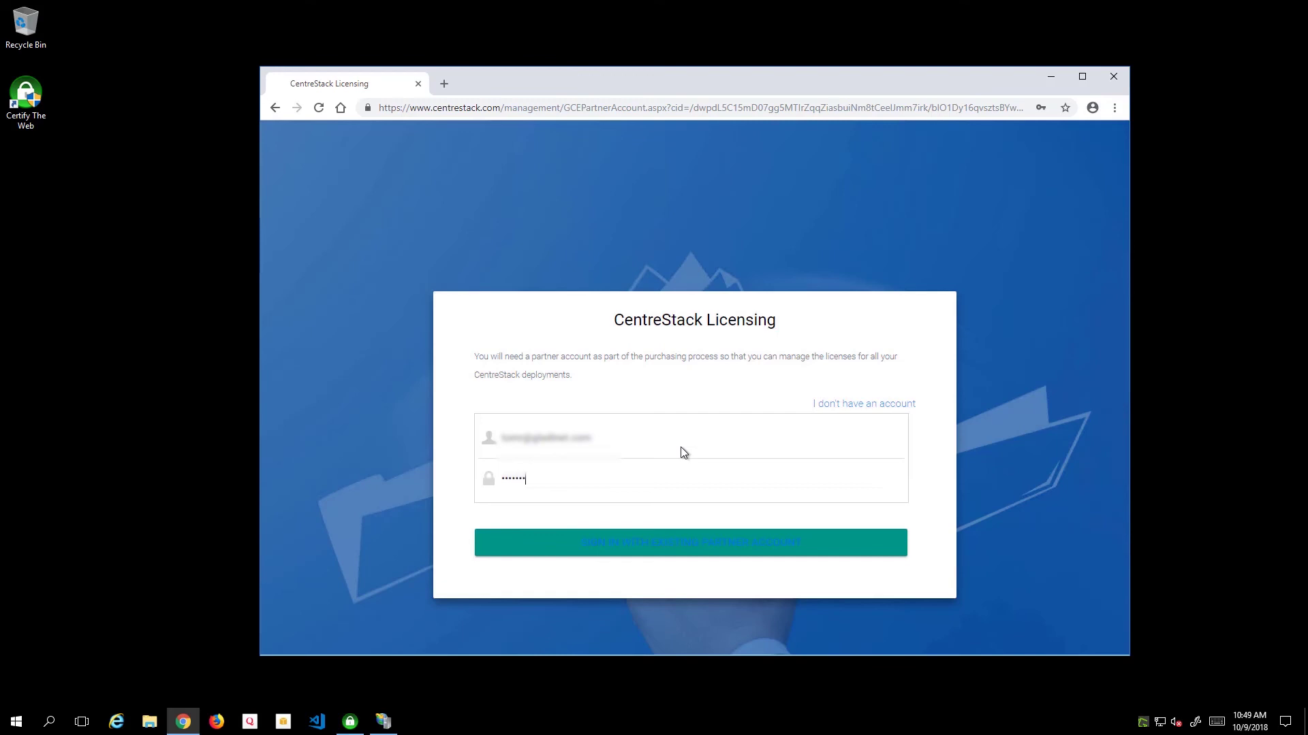
key(Return)
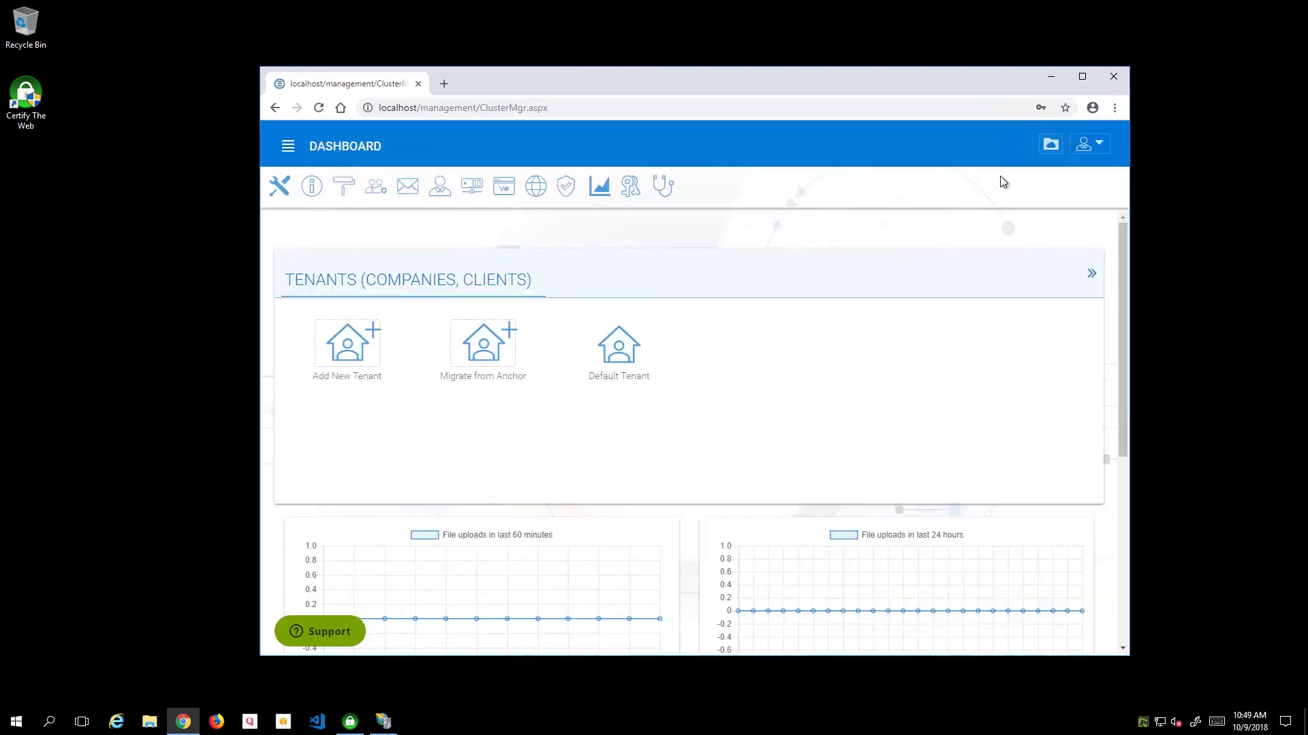